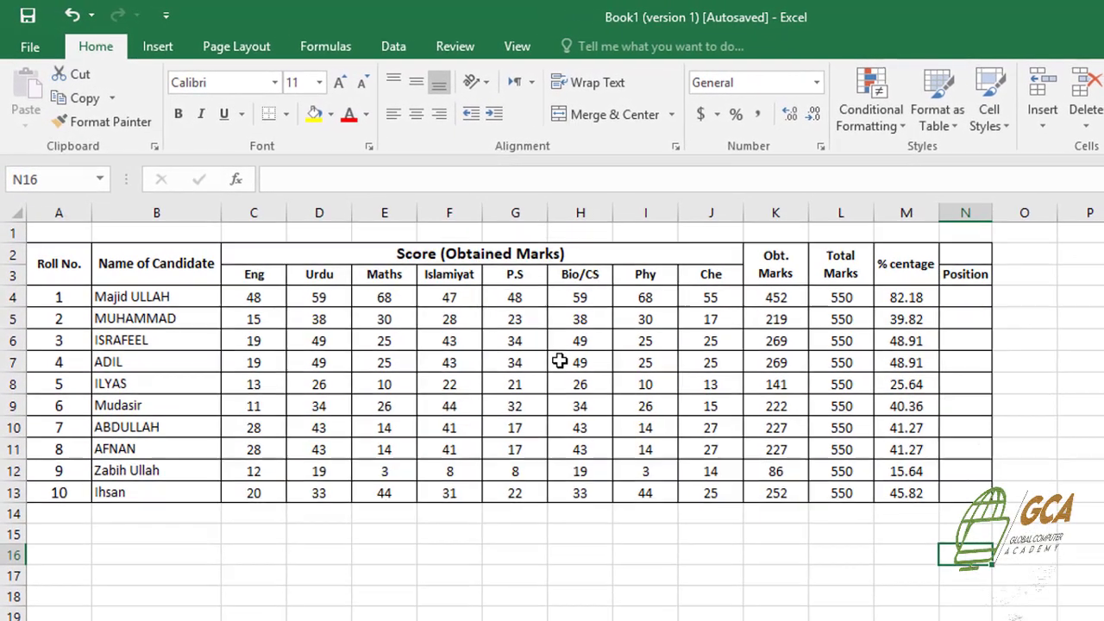
Step: Examine the formulas behind the first candidate's obtained marks in K4 and percentage in M4
left_click(586, 355)
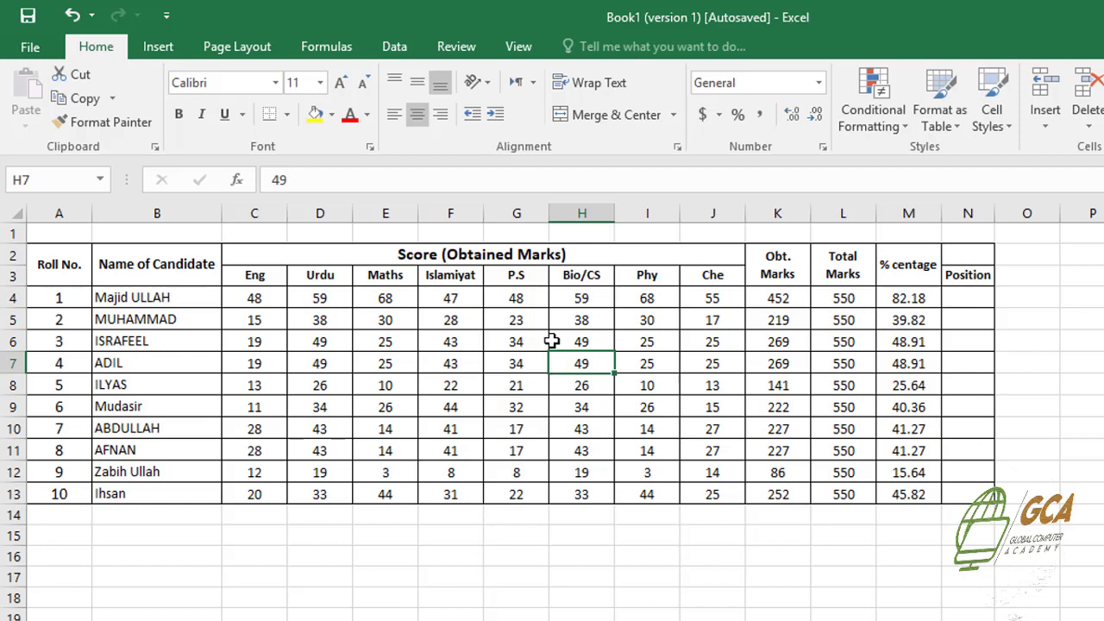
left_click(292, 313)
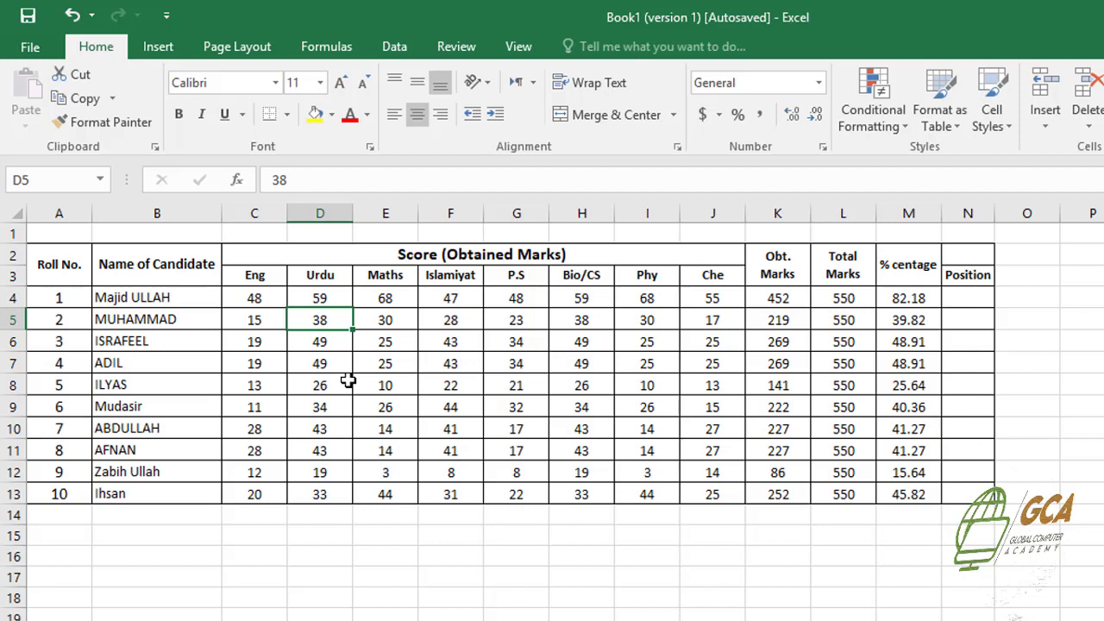
left_click(781, 299)
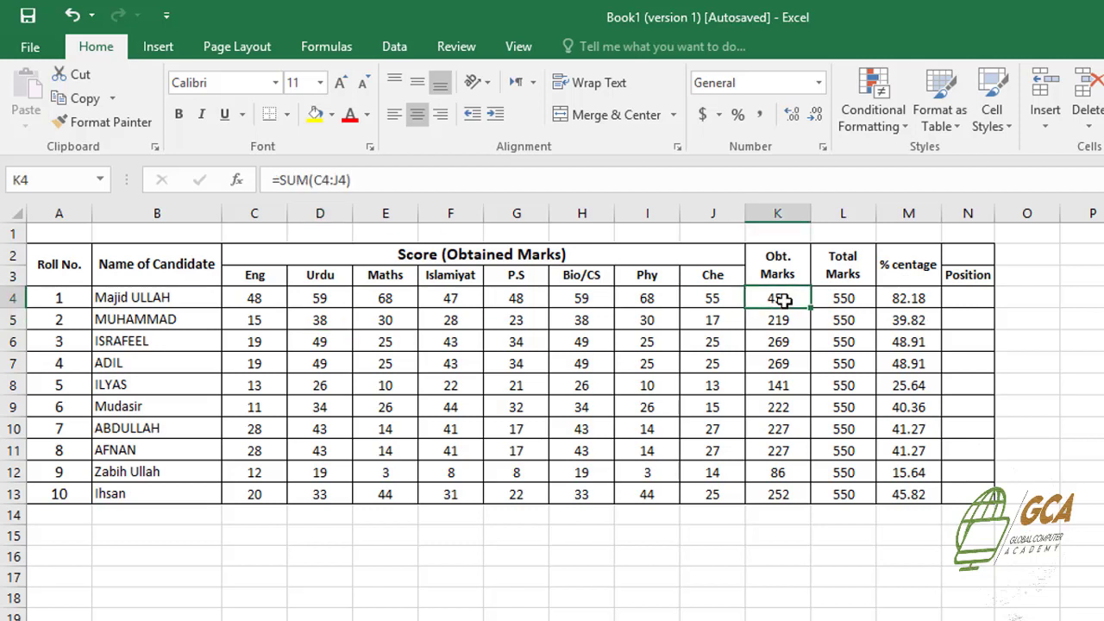
left_click(890, 298)
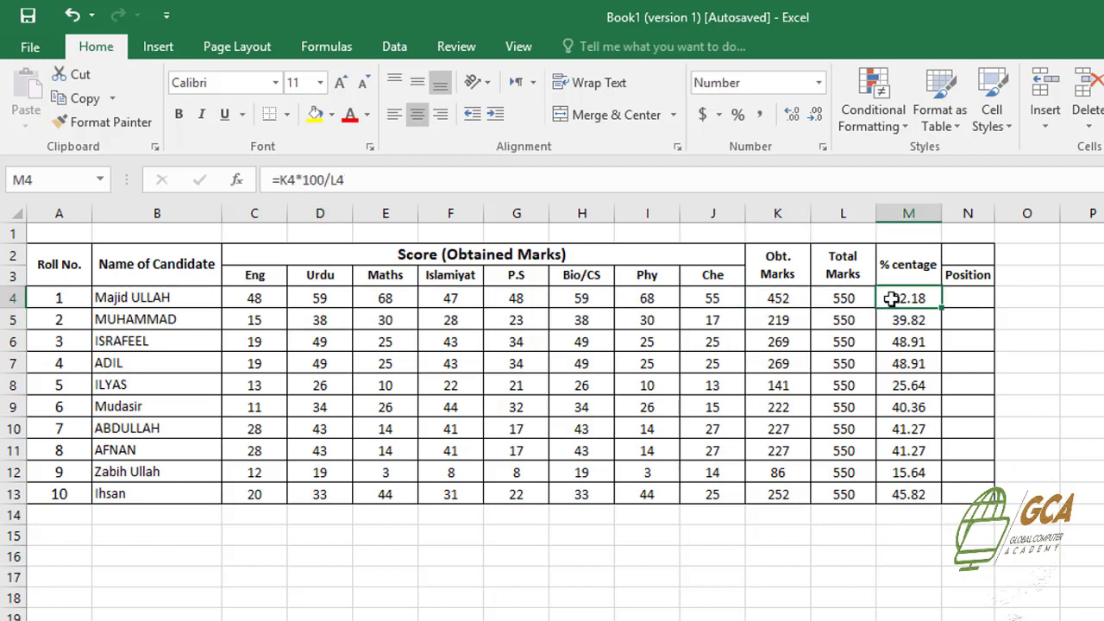
left_click(968, 295)
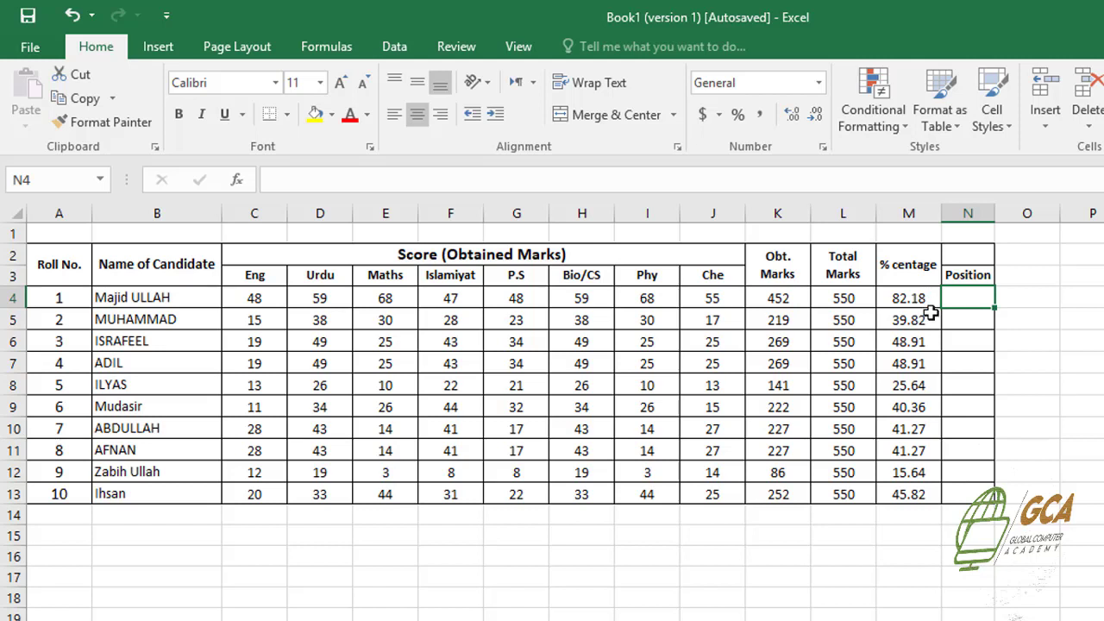
left_click(1039, 293)
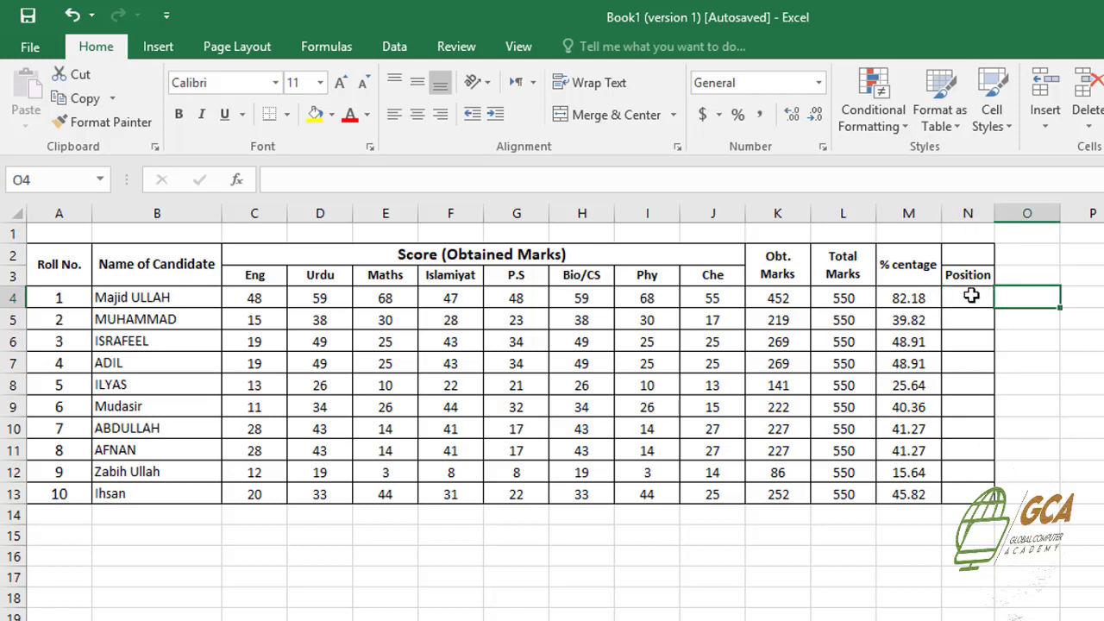
Step: Begin a RANK formula in N4 under Position, using the percentage in M4 as the number to rank
left_click(971, 295)
type("=")
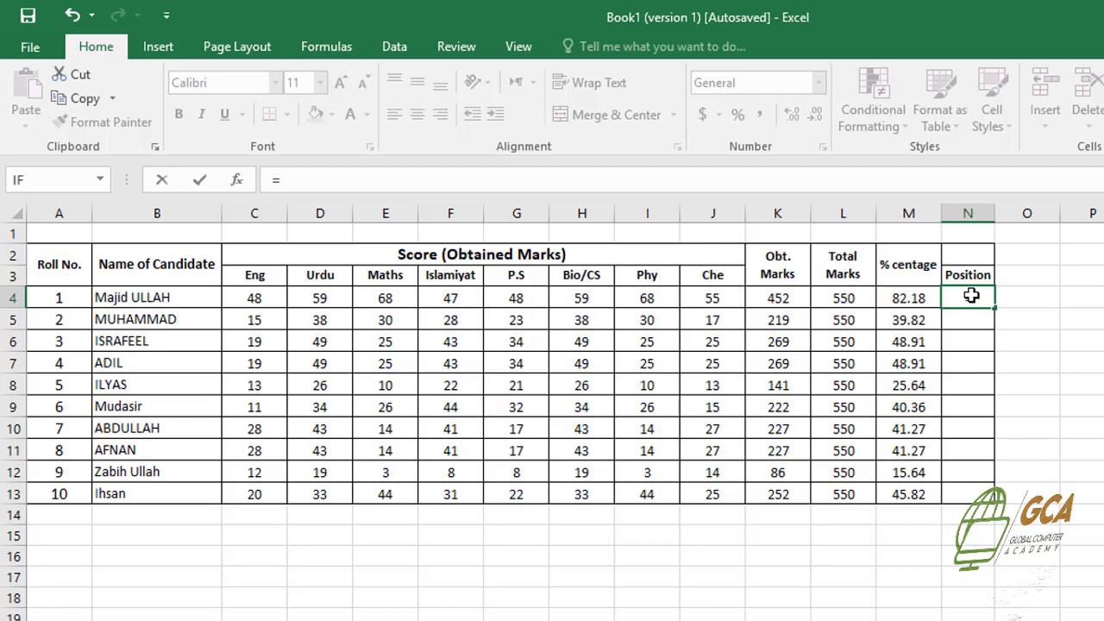
type("rank")
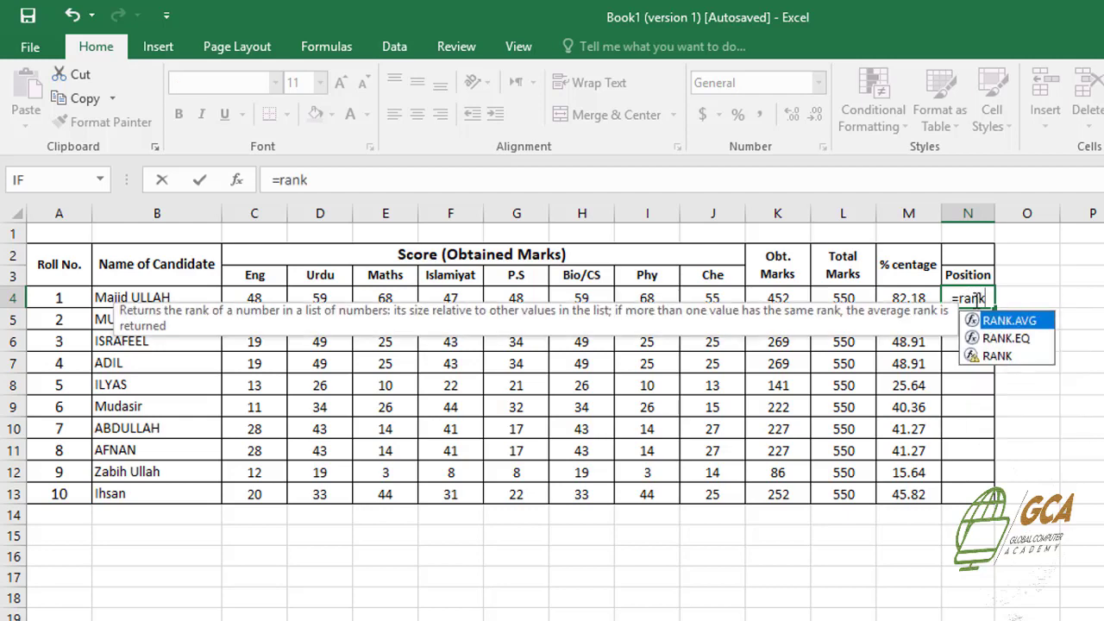
double_click(1013, 358)
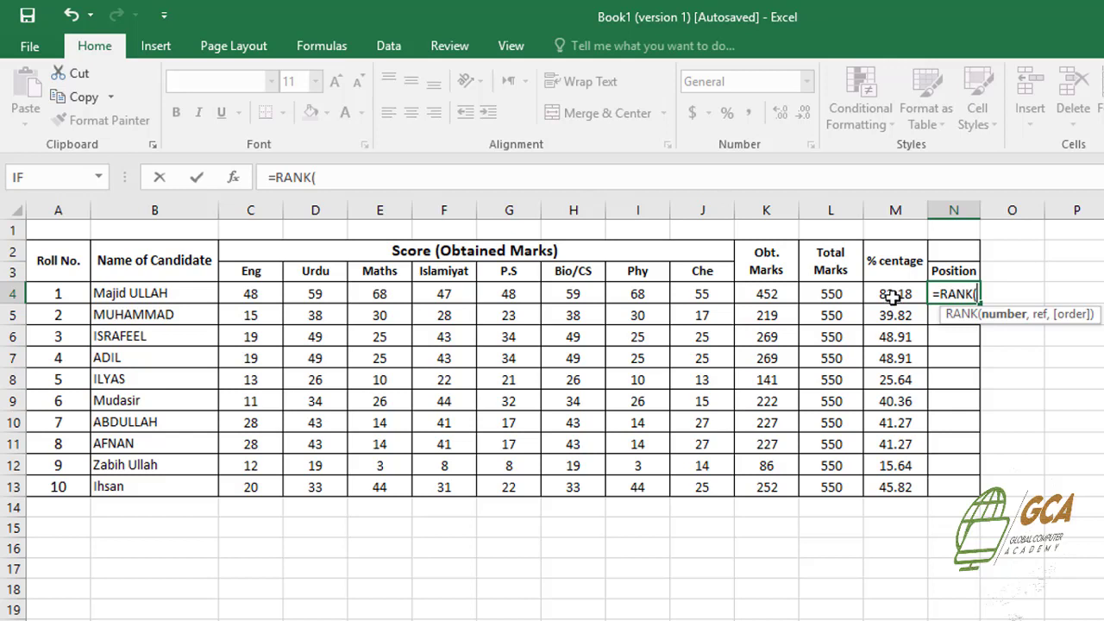
left_click(892, 297)
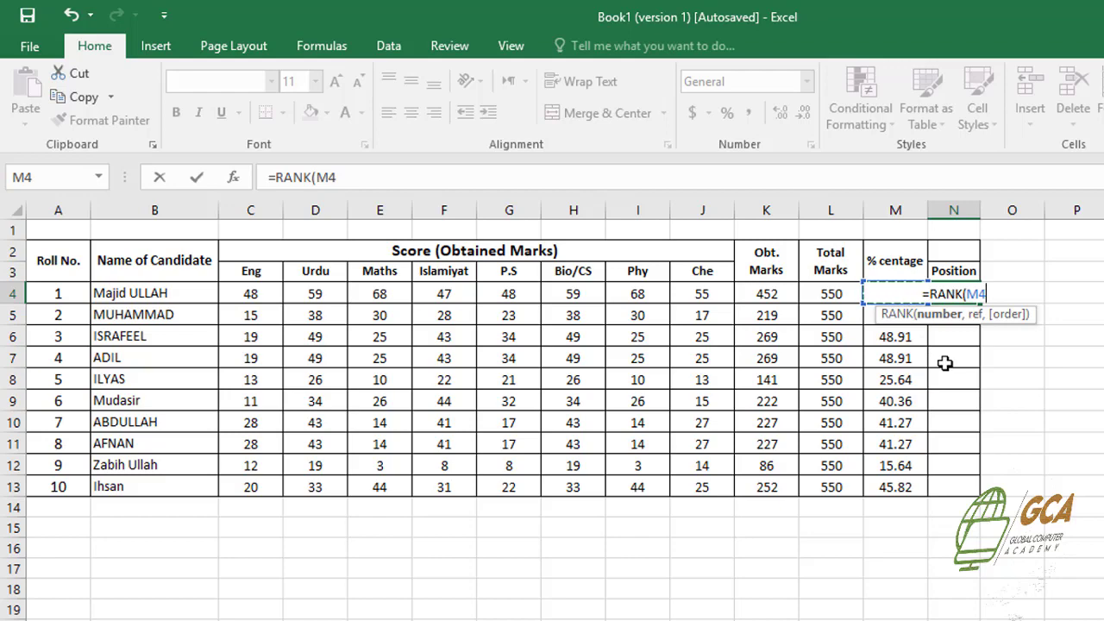
type(",")
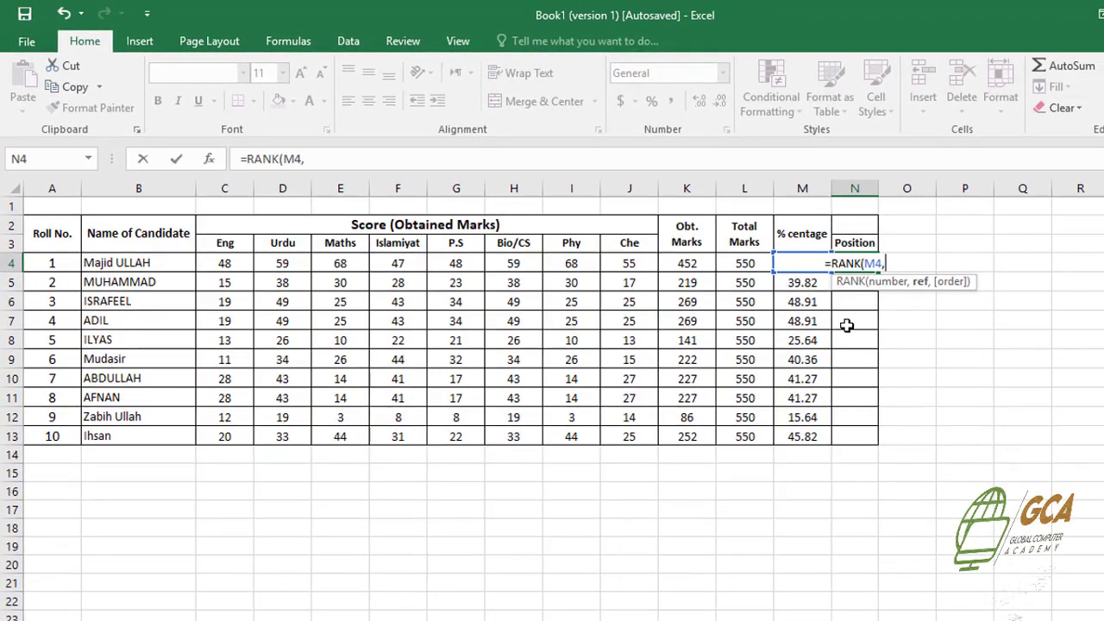
Step: Complete the RANK formula in N4 with the reference range M4:M13 and order 0 for descending
type("M")
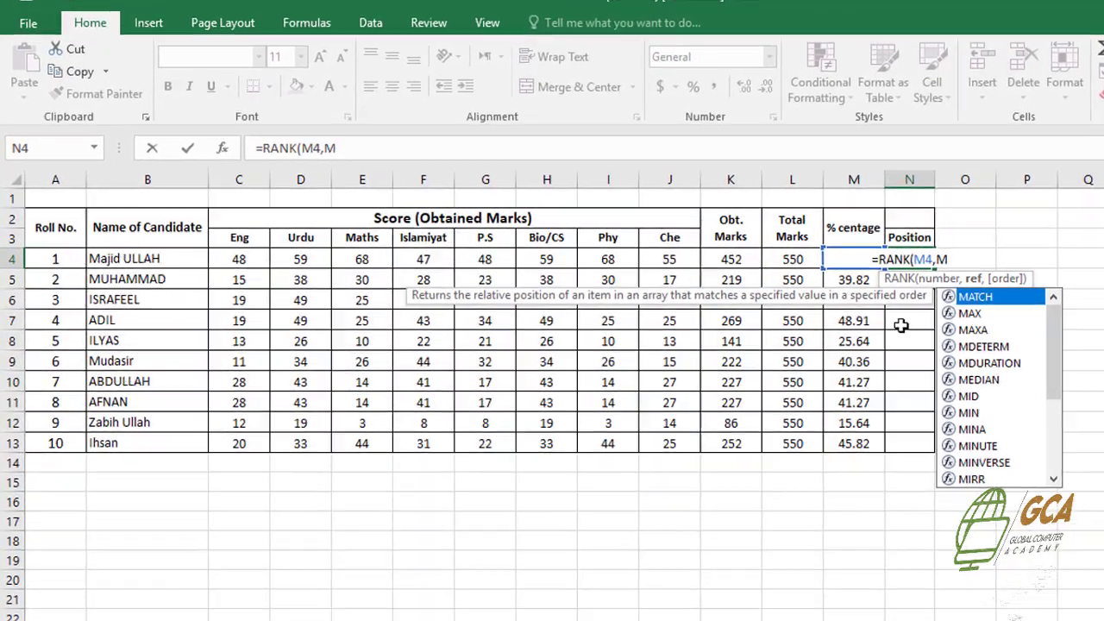
type("4")
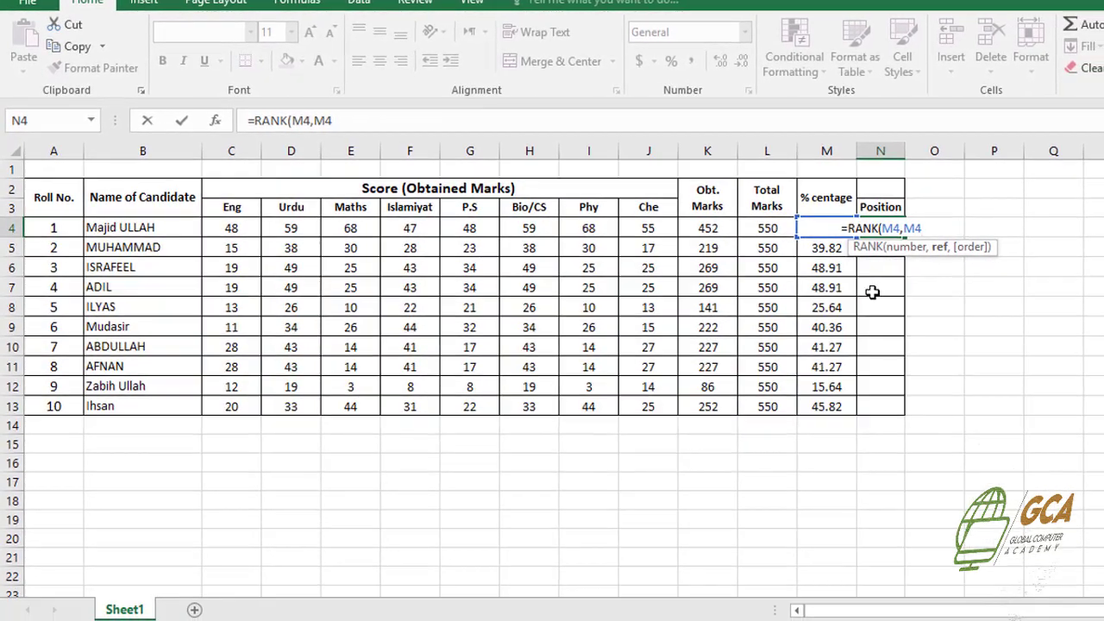
type(":")
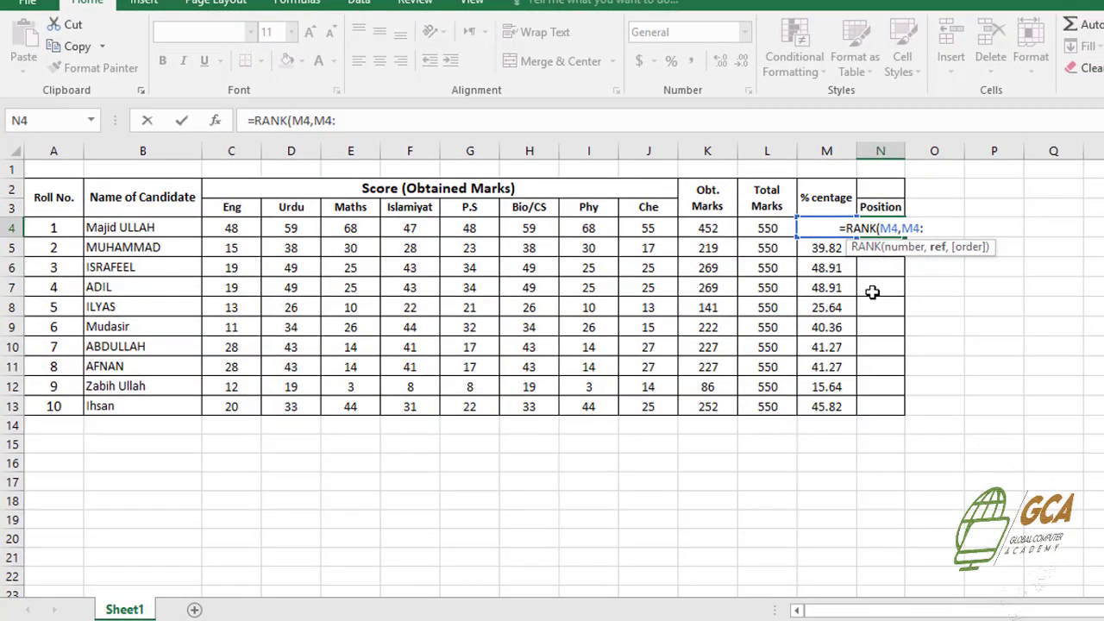
type("M")
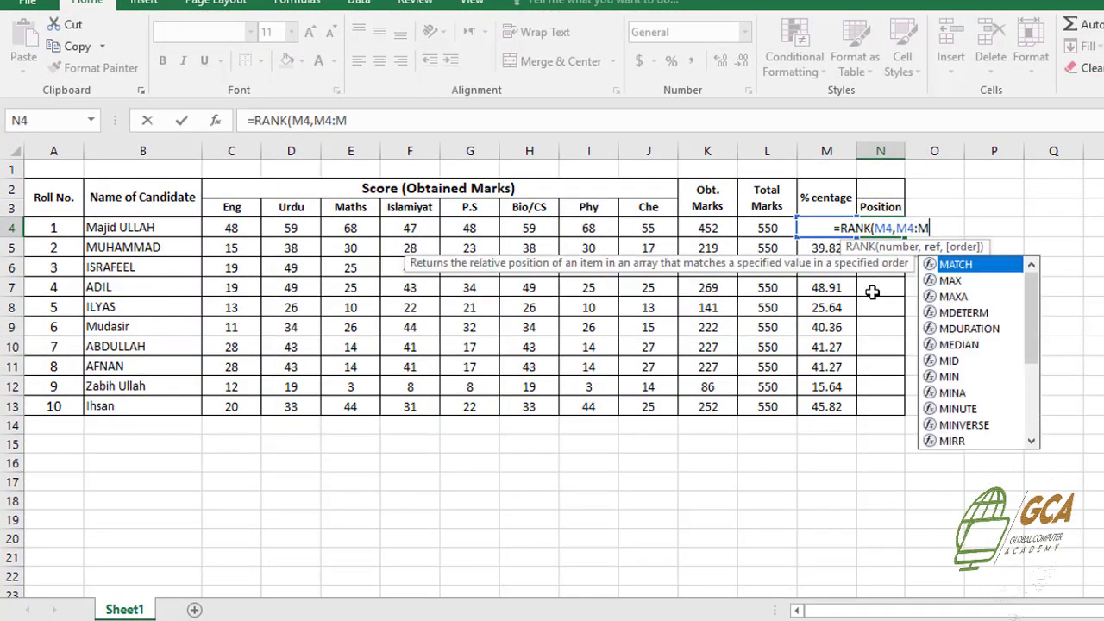
type("13")
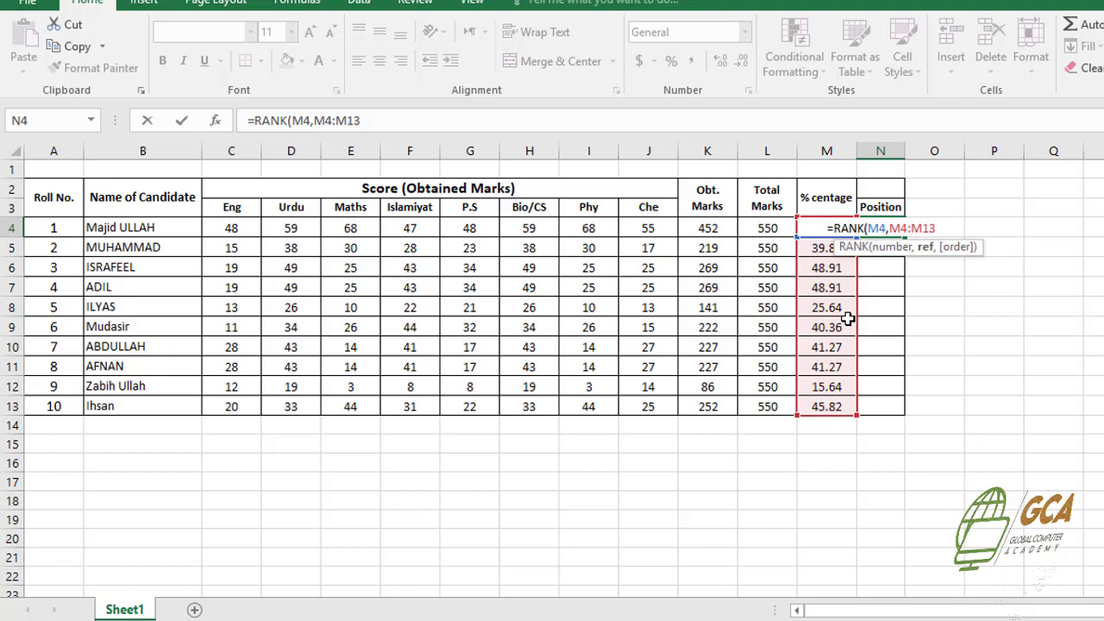
type(",")
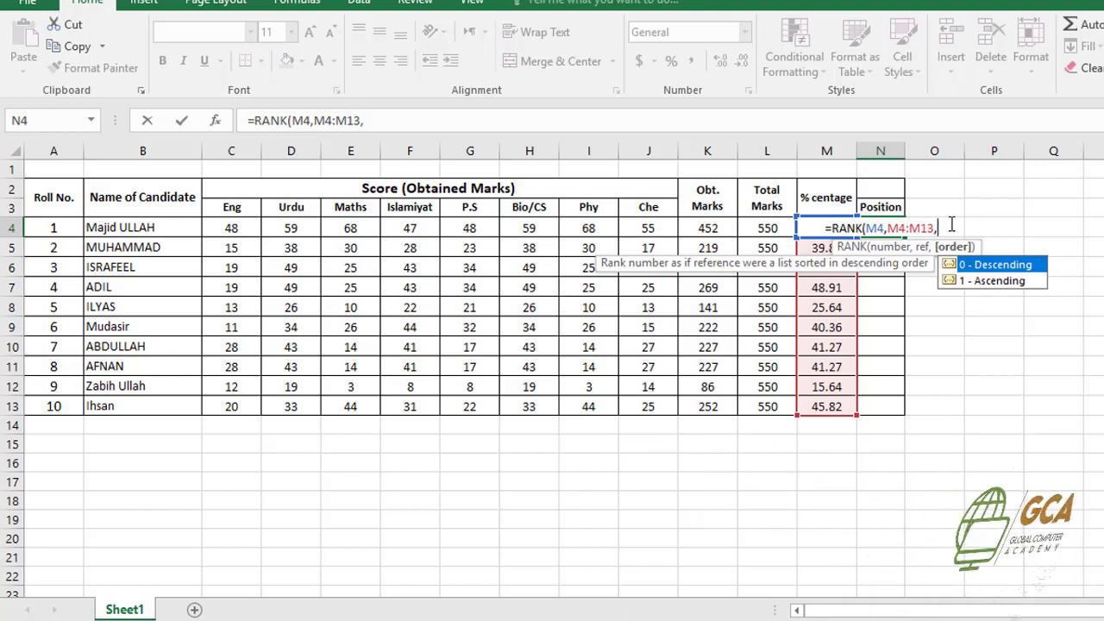
type("0")
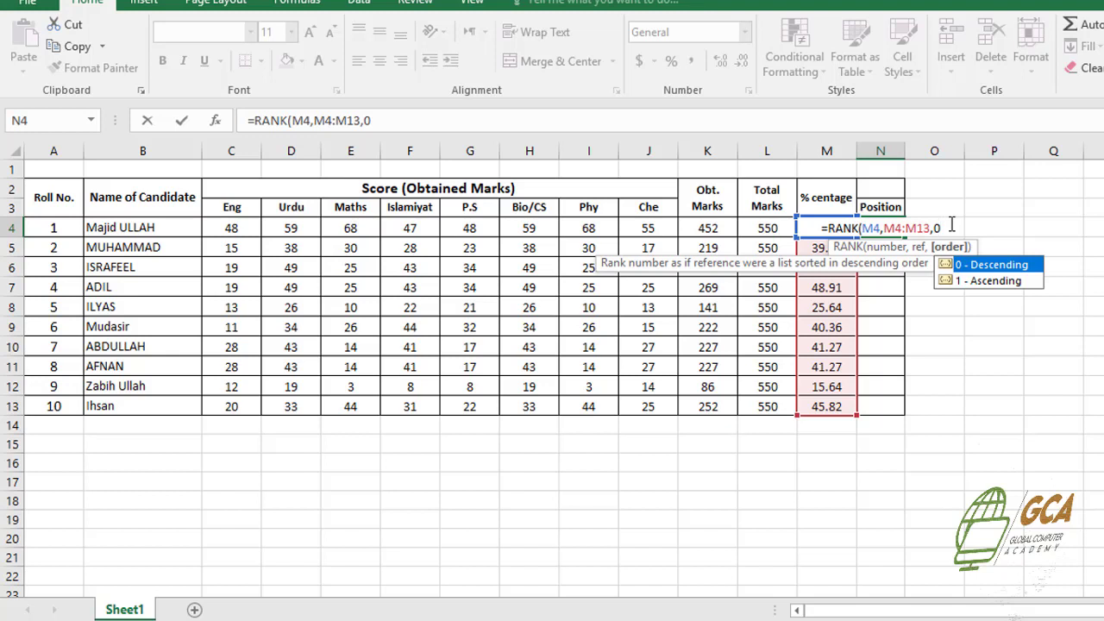
type(")")
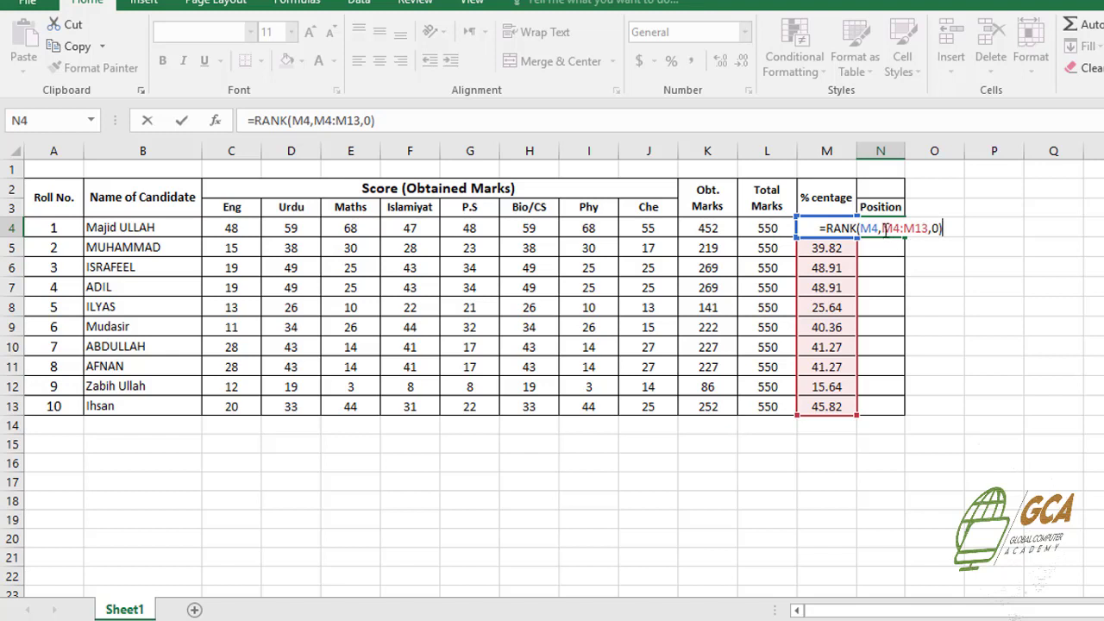
Step: Make the M4:M13 range absolute in N4's RANK formula and fill the formula down through N13
left_click_drag(884, 227, 928, 231)
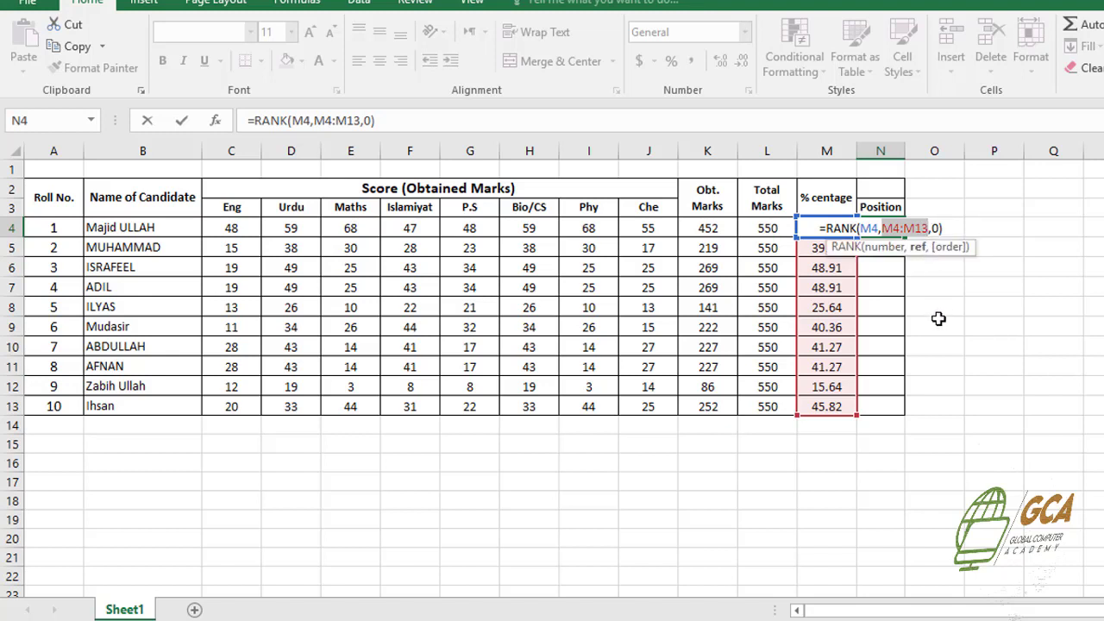
key("F4")
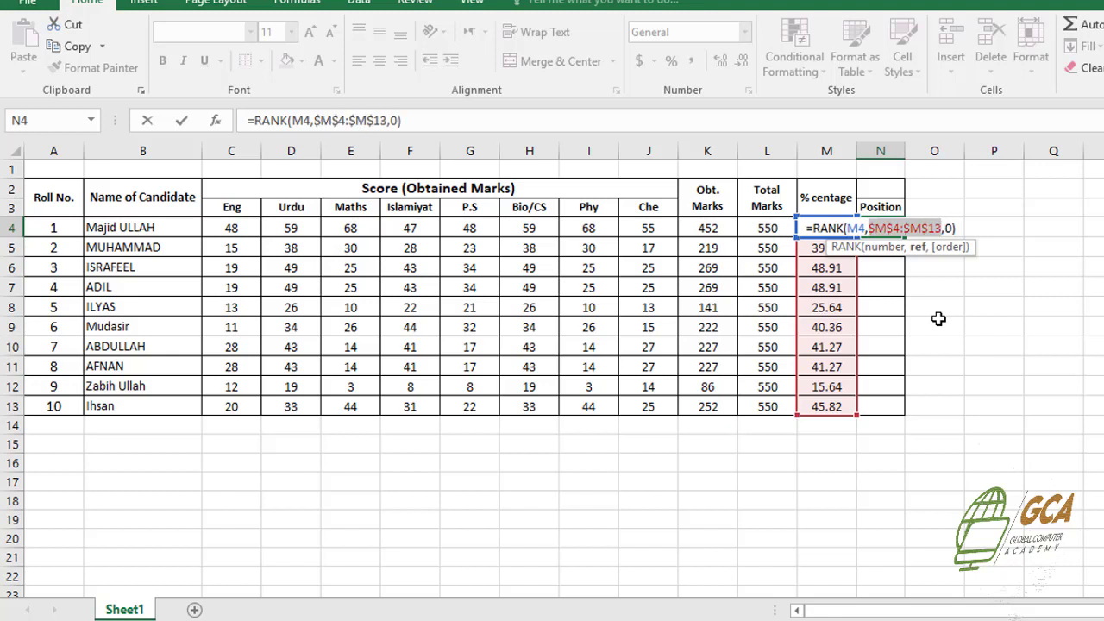
left_click(958, 226)
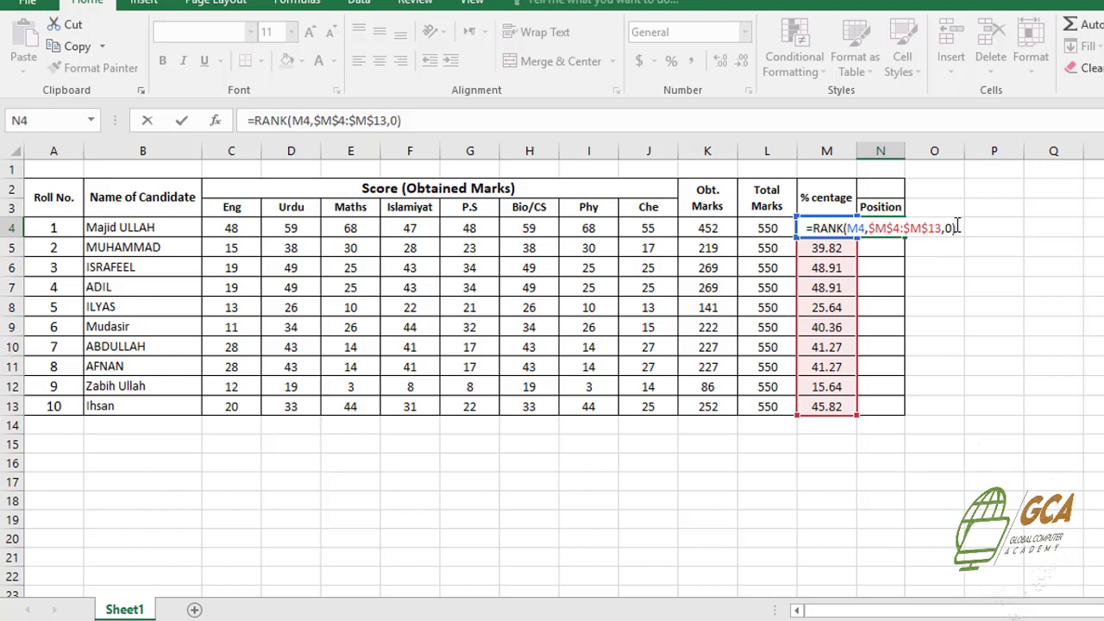
key("Return")
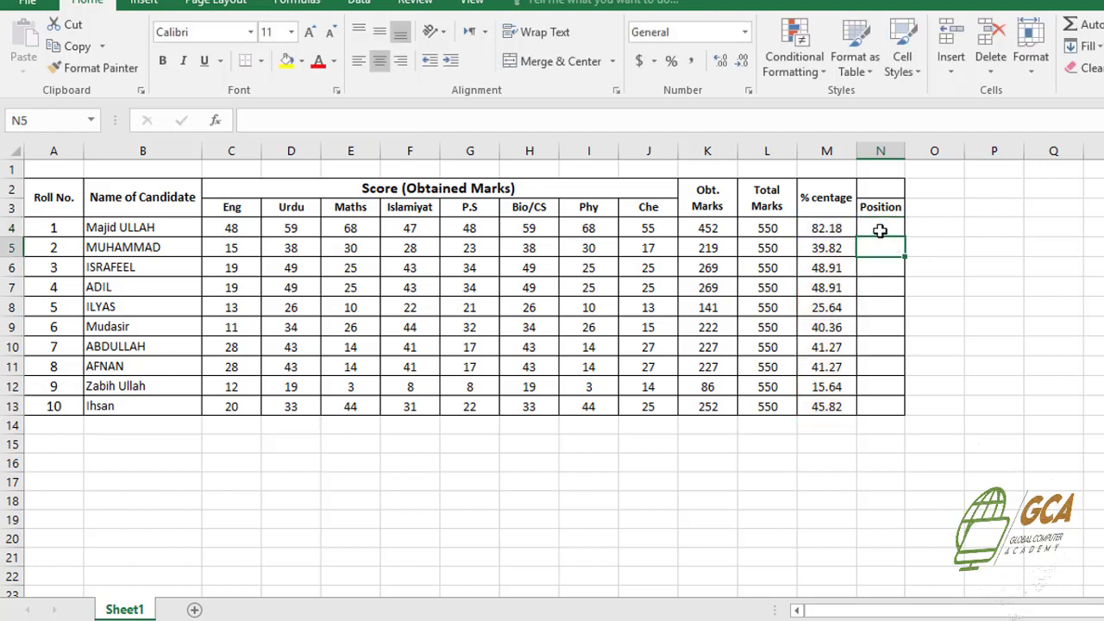
left_click(880, 229)
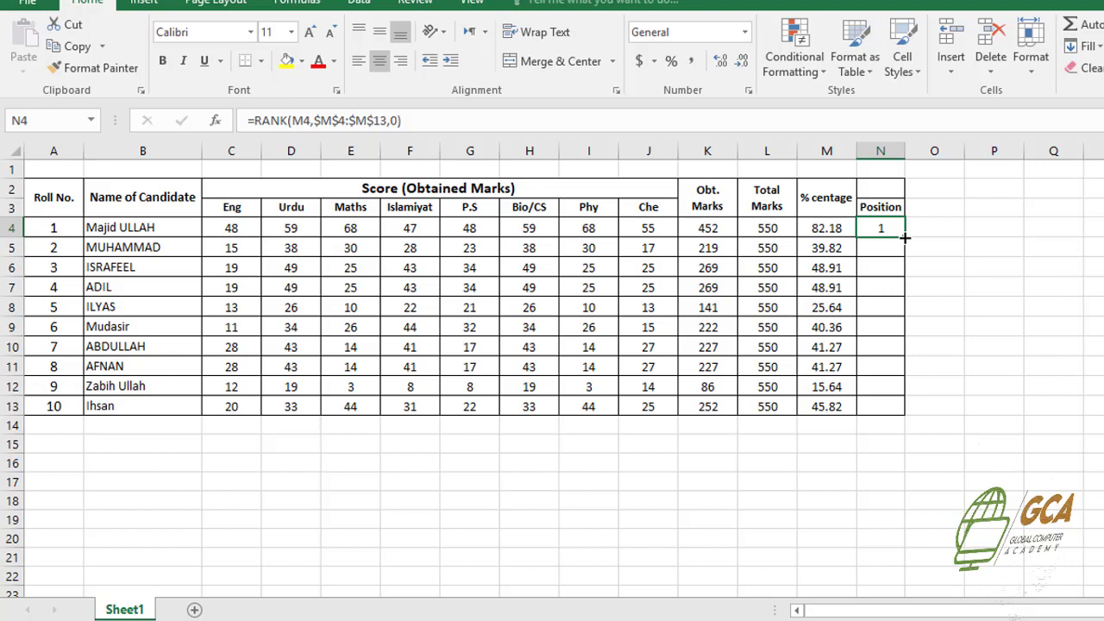
double_click(904, 237)
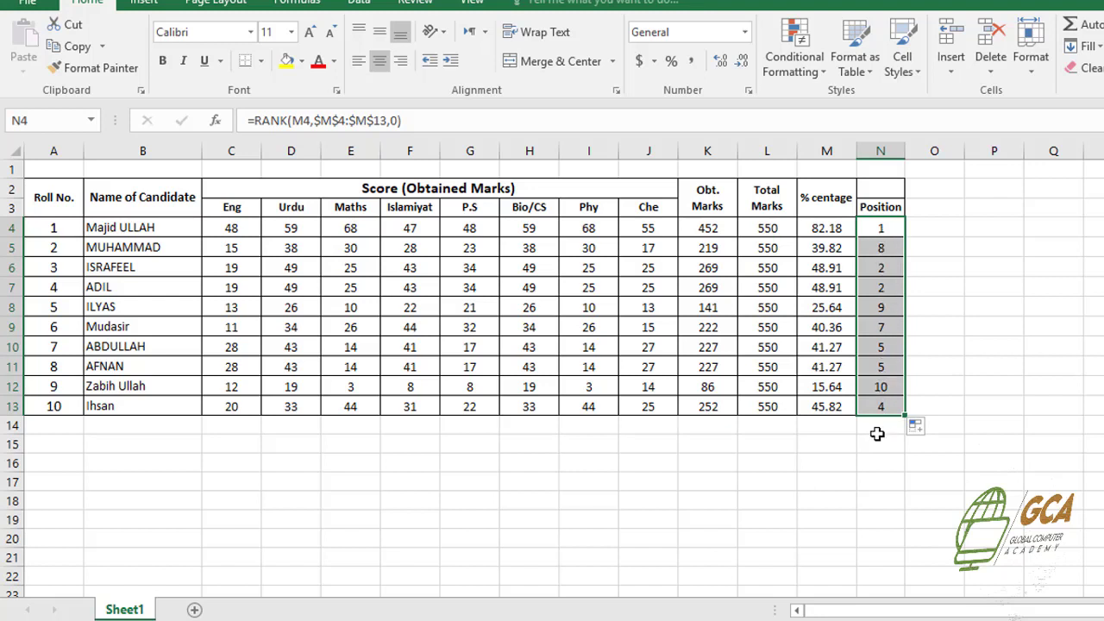
Step: Review the computed positions in column N, comparing roll numbers 3 and 4, 7 and 8, plus the entries in N12 and N4
left_click(871, 273)
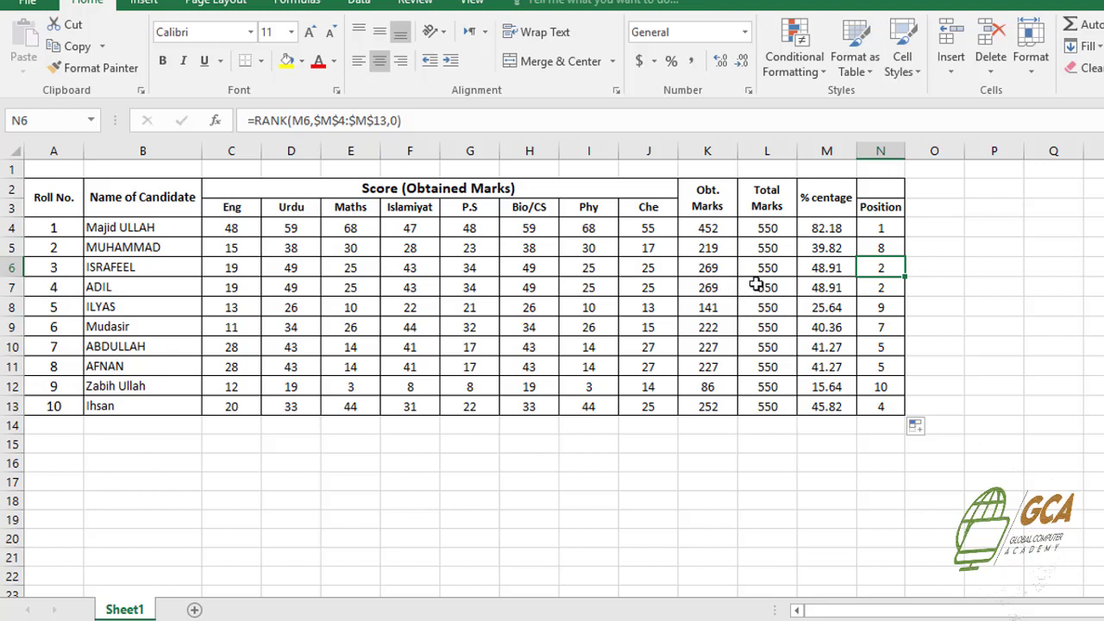
left_click(889, 288)
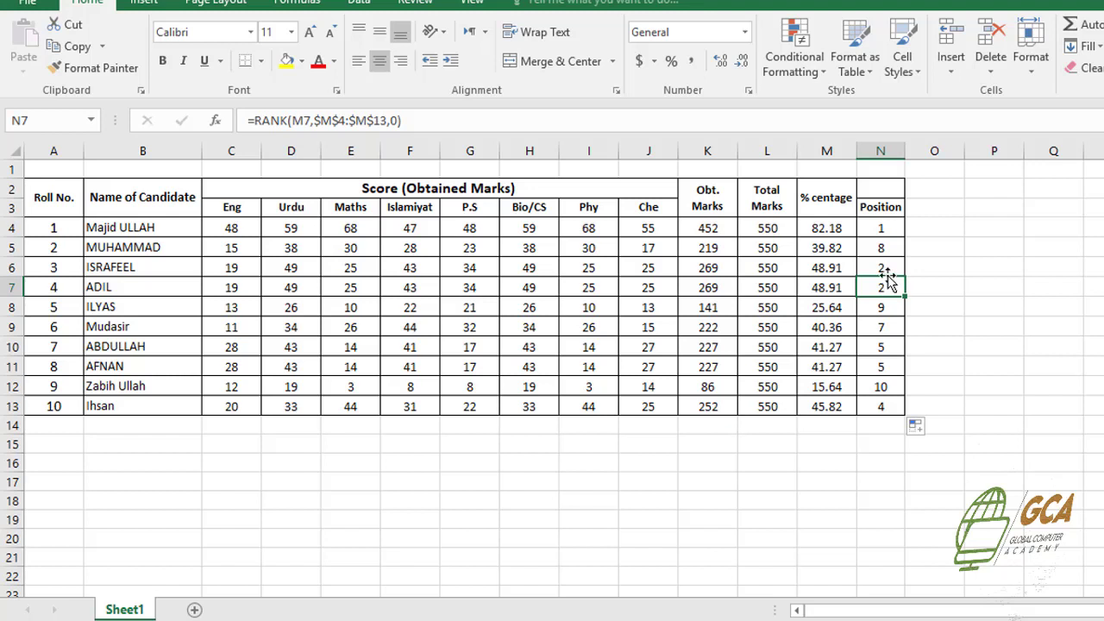
left_click(887, 269)
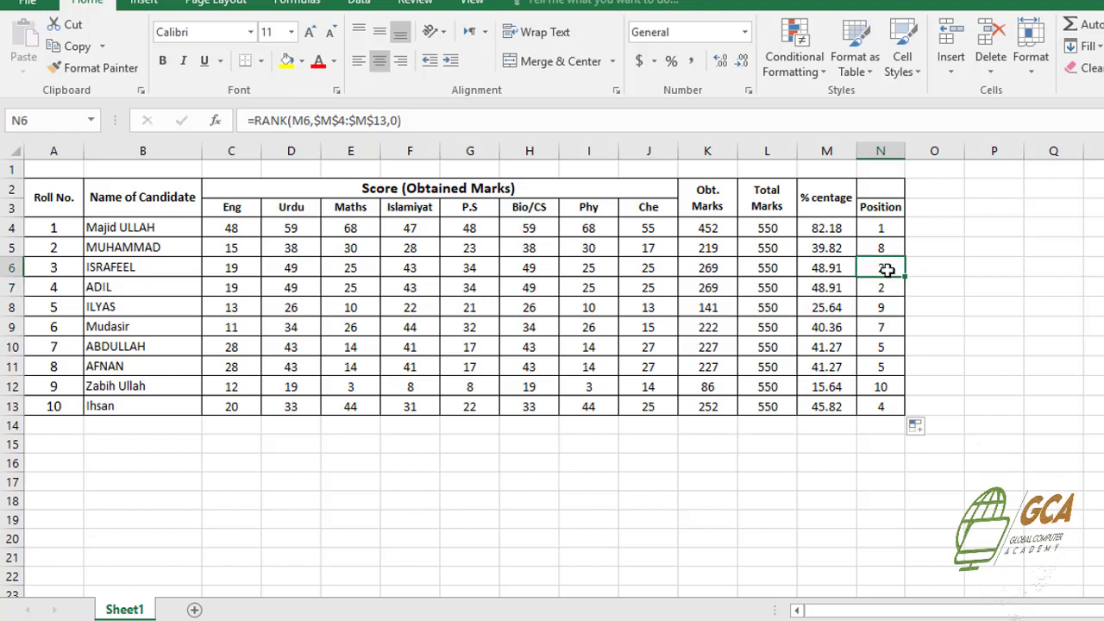
left_click(886, 345)
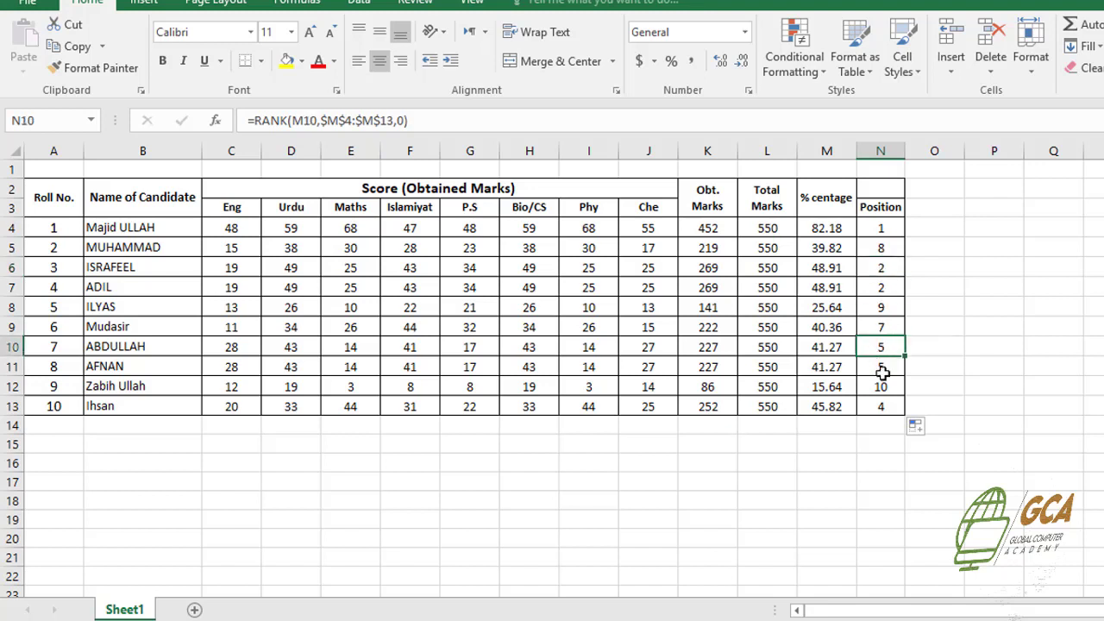
left_click(884, 371)
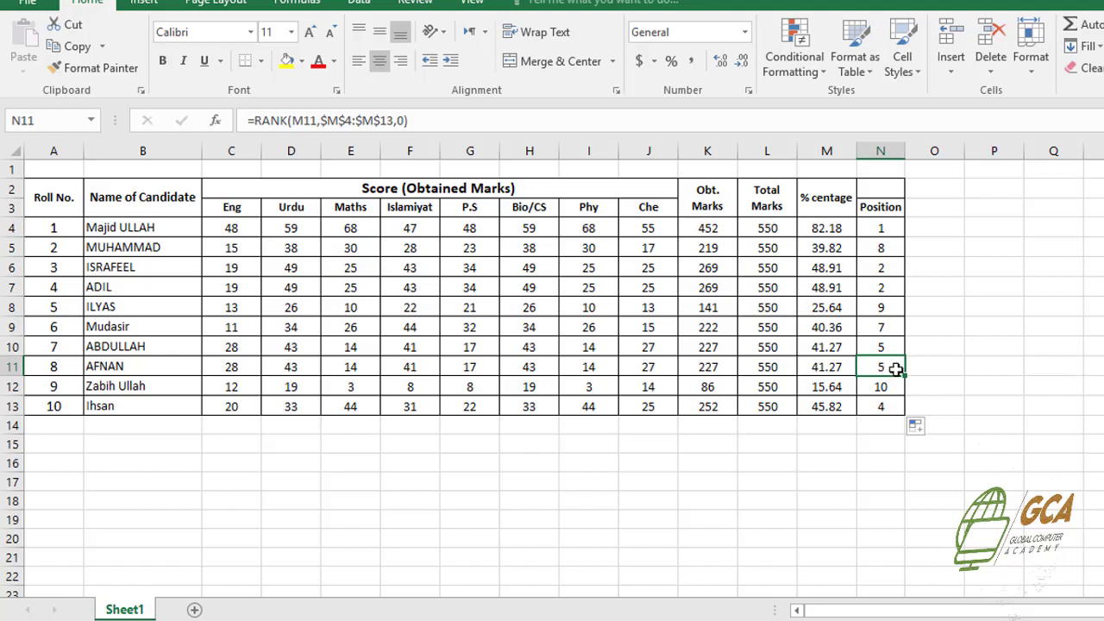
left_click(63, 349)
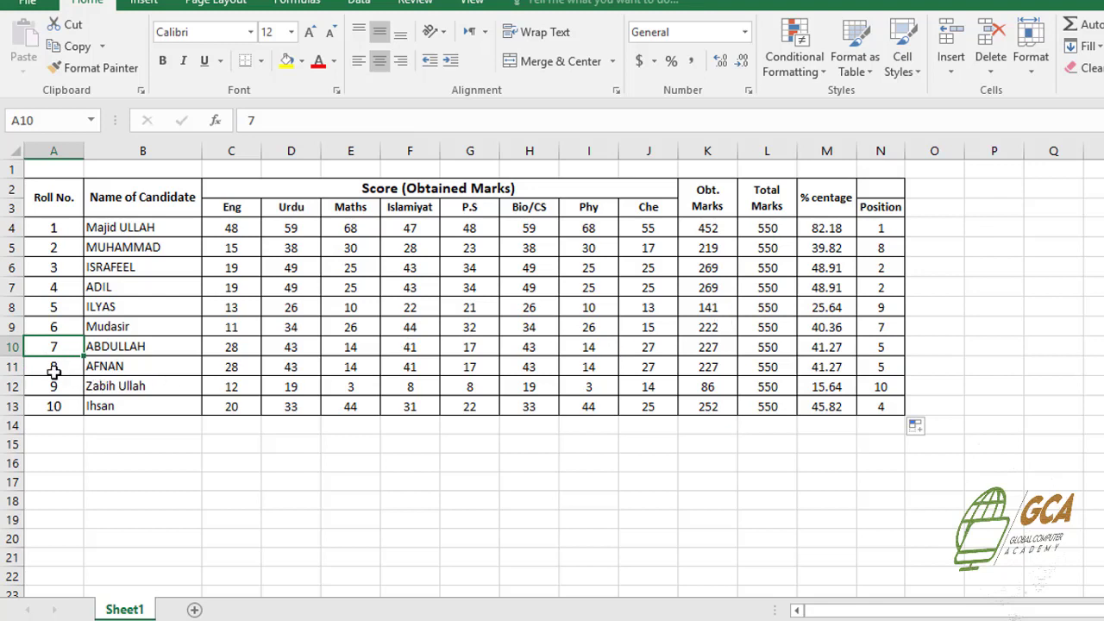
left_click(53, 367)
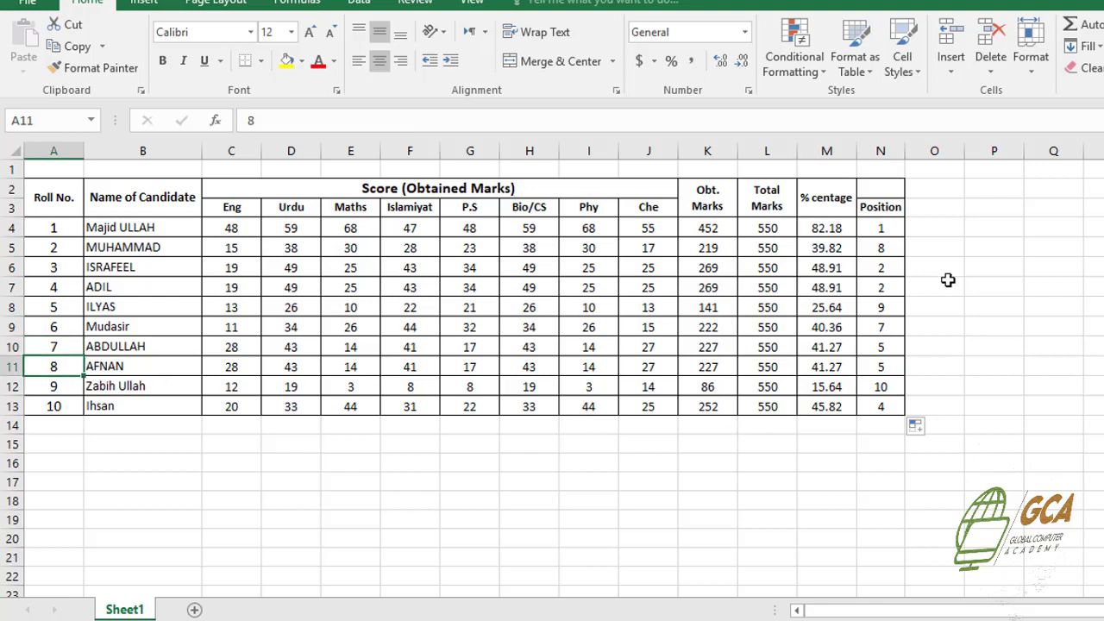
left_click(887, 388)
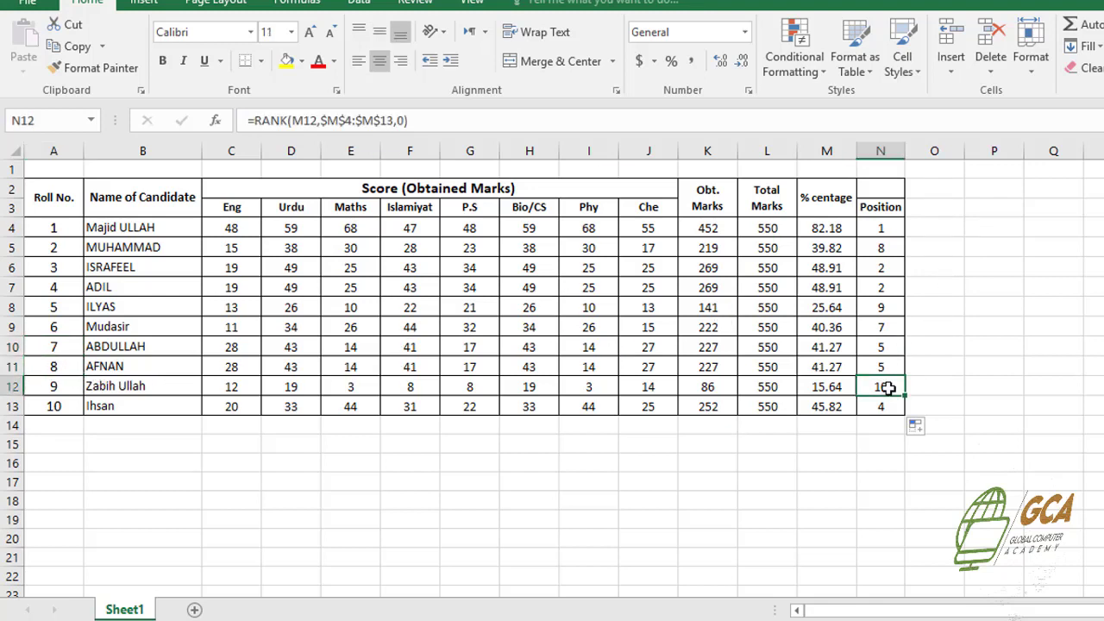
left_click(888, 227)
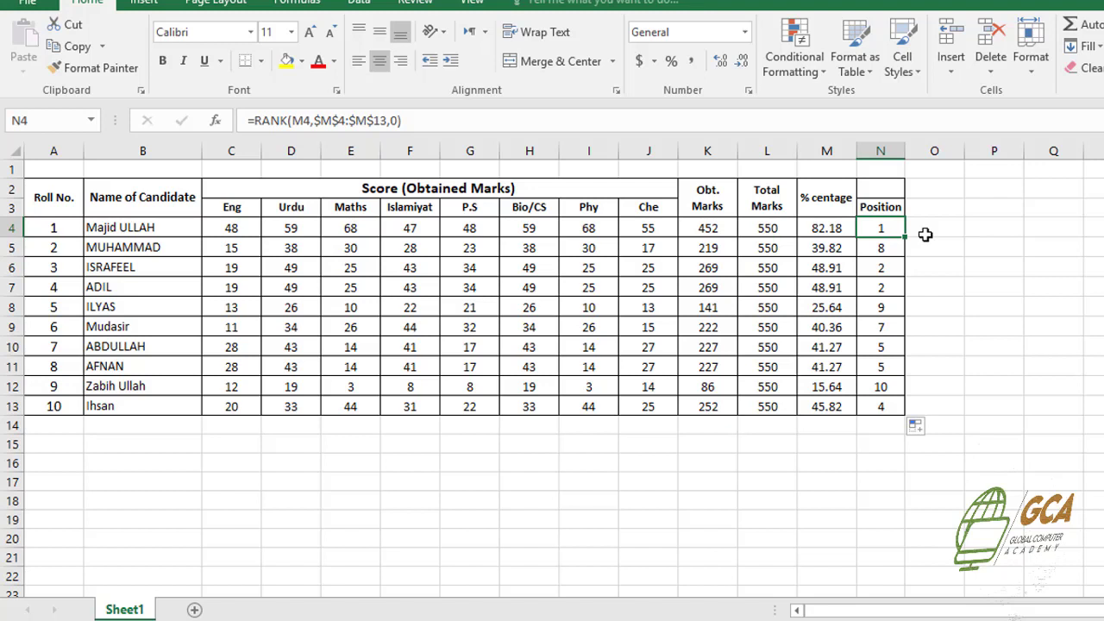
left_click(932, 207)
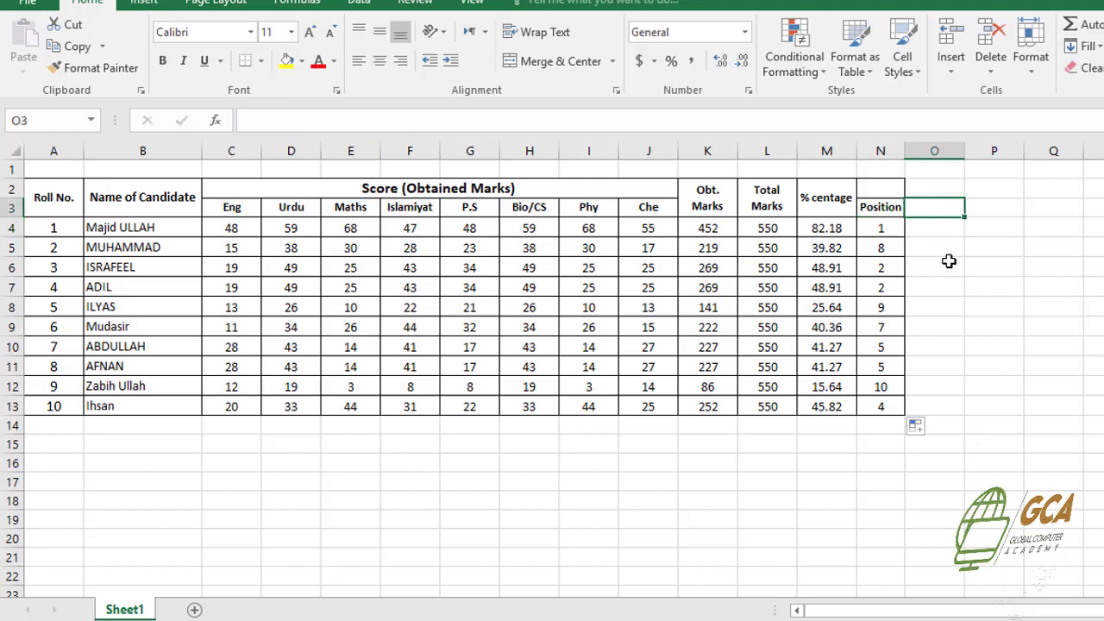
Step: Add the heading New Rank in O3 and begin a RANK function in O4
type("New Rank")
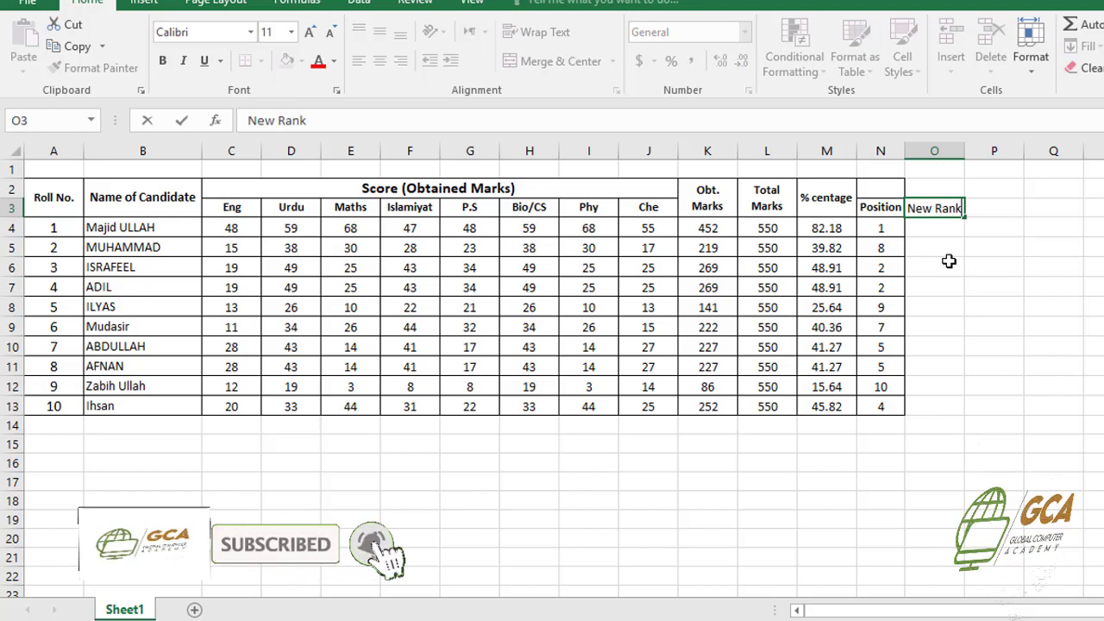
left_click(949, 261)
left_click(952, 230)
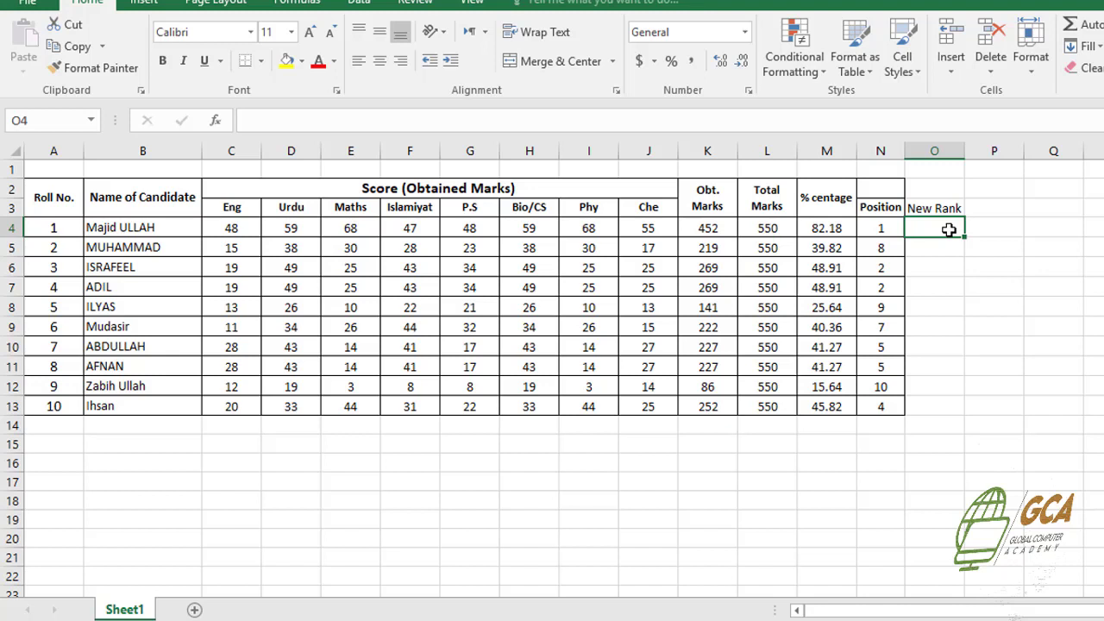
type("=ra")
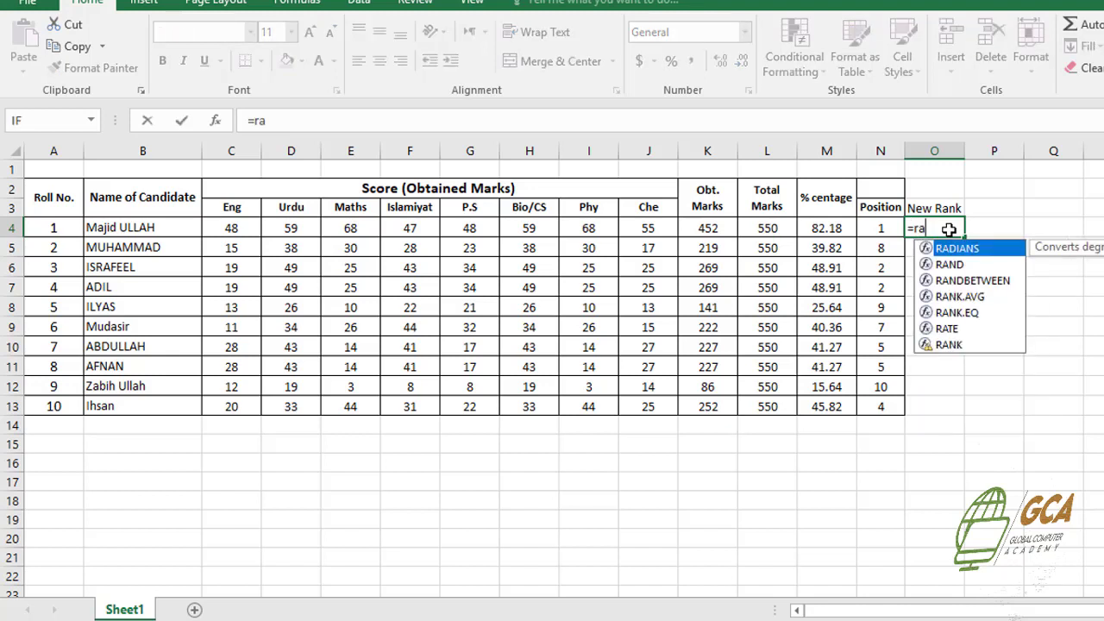
type("nk")
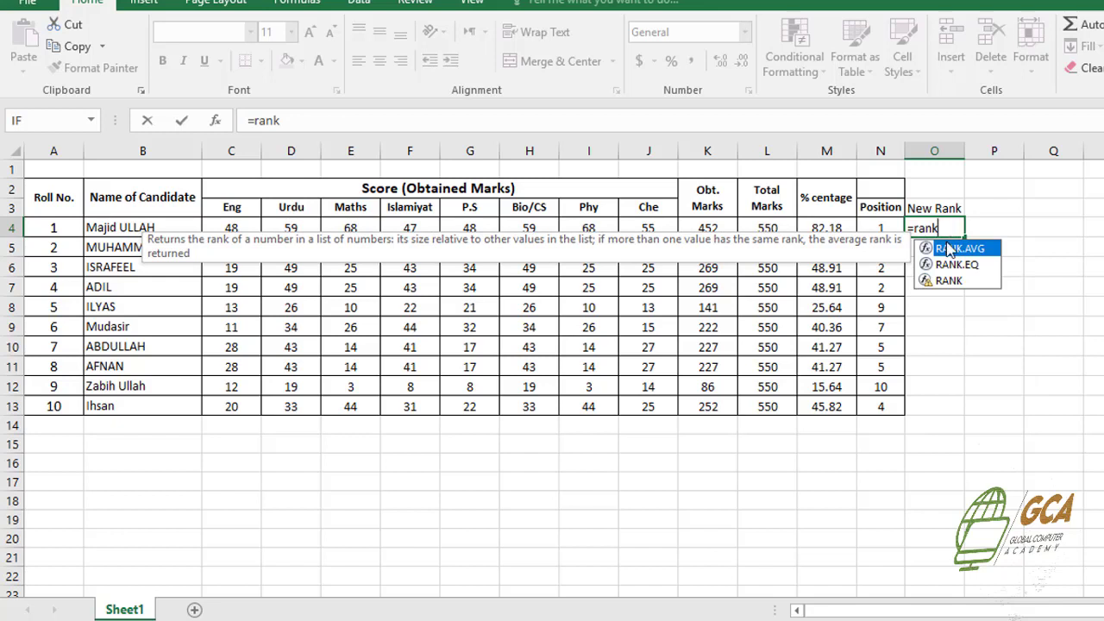
double_click(957, 281)
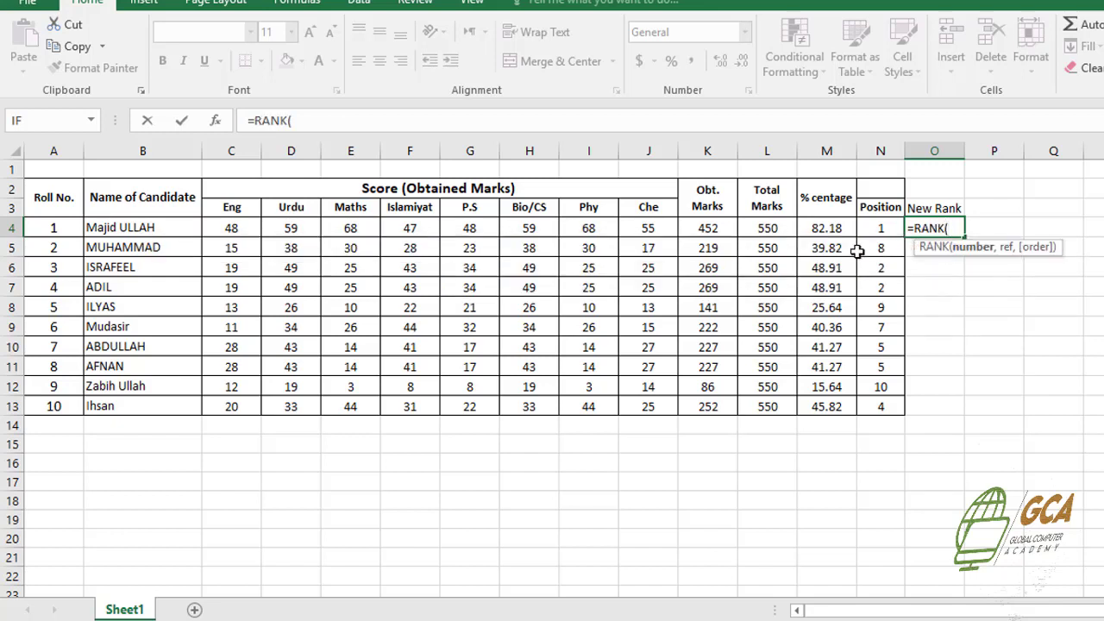
Step: Give O4's RANK function M4 as the number and M4:M13 as the reference range
left_click(823, 229)
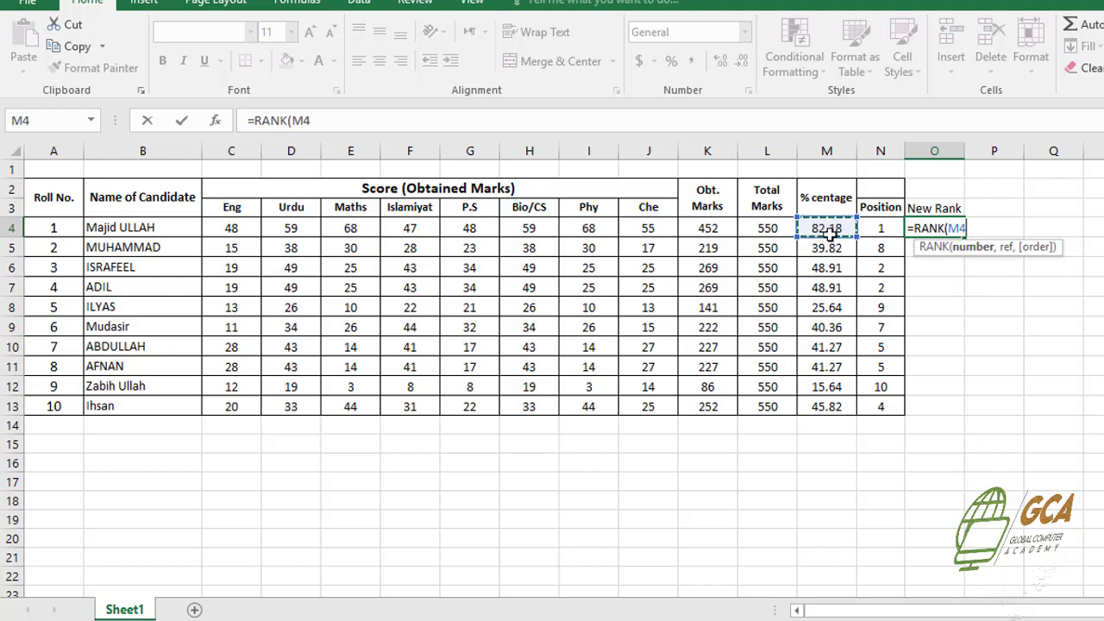
left_click_drag(831, 234, 840, 399)
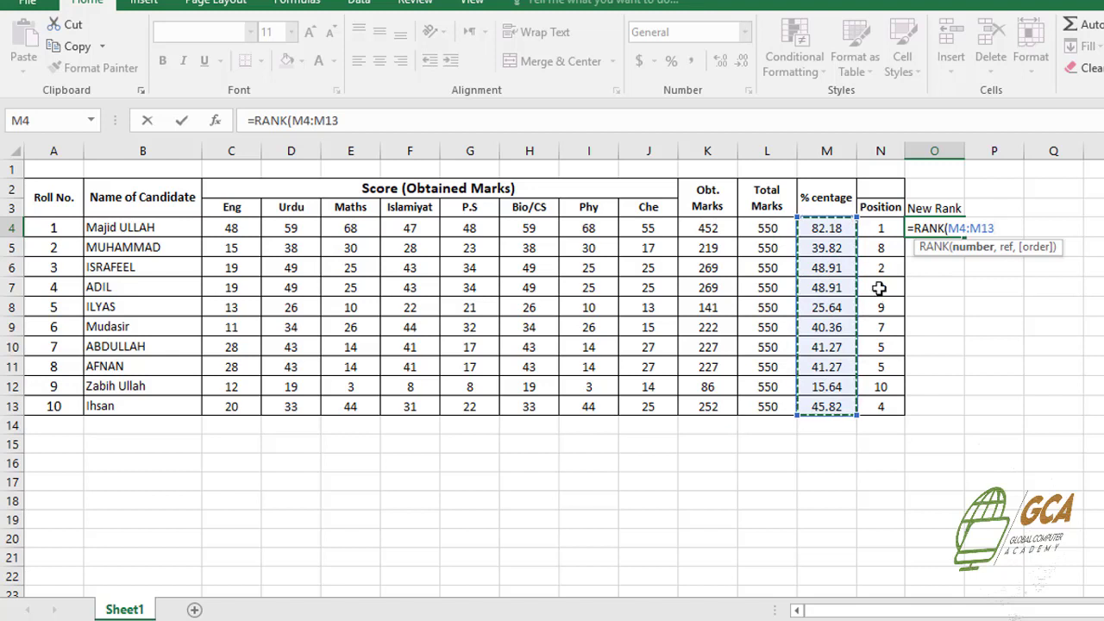
left_click(949, 229)
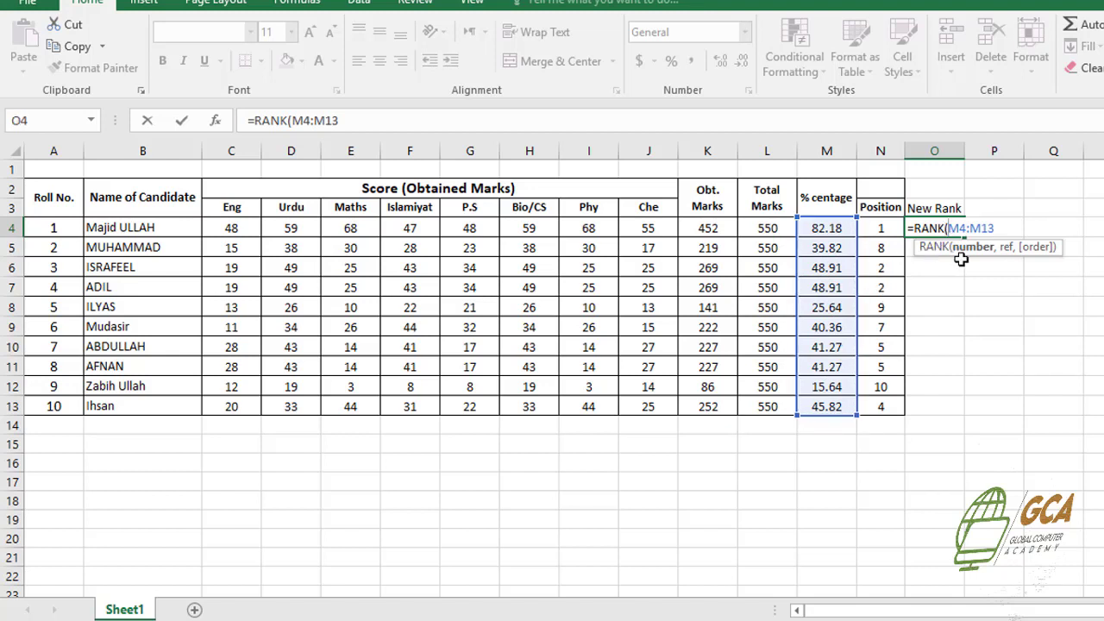
type("M")
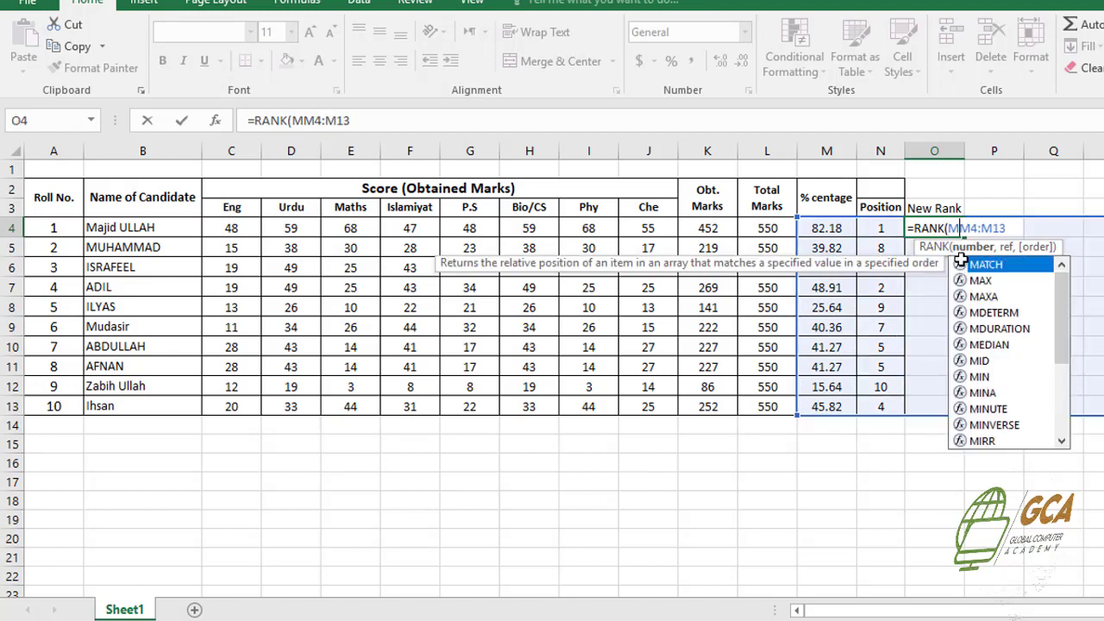
type("4")
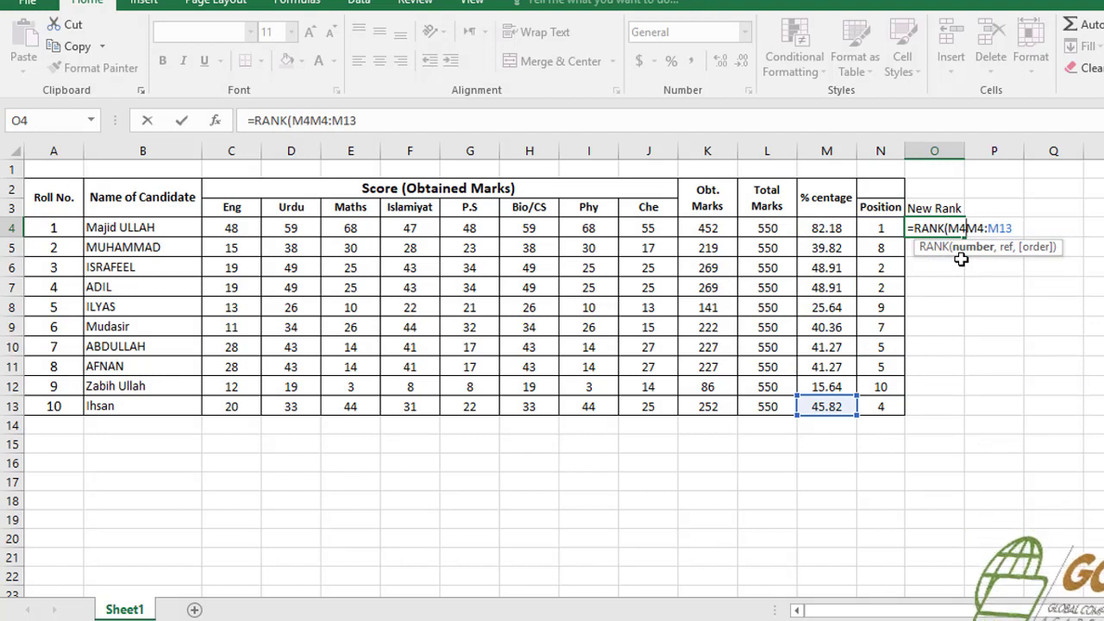
type(",")
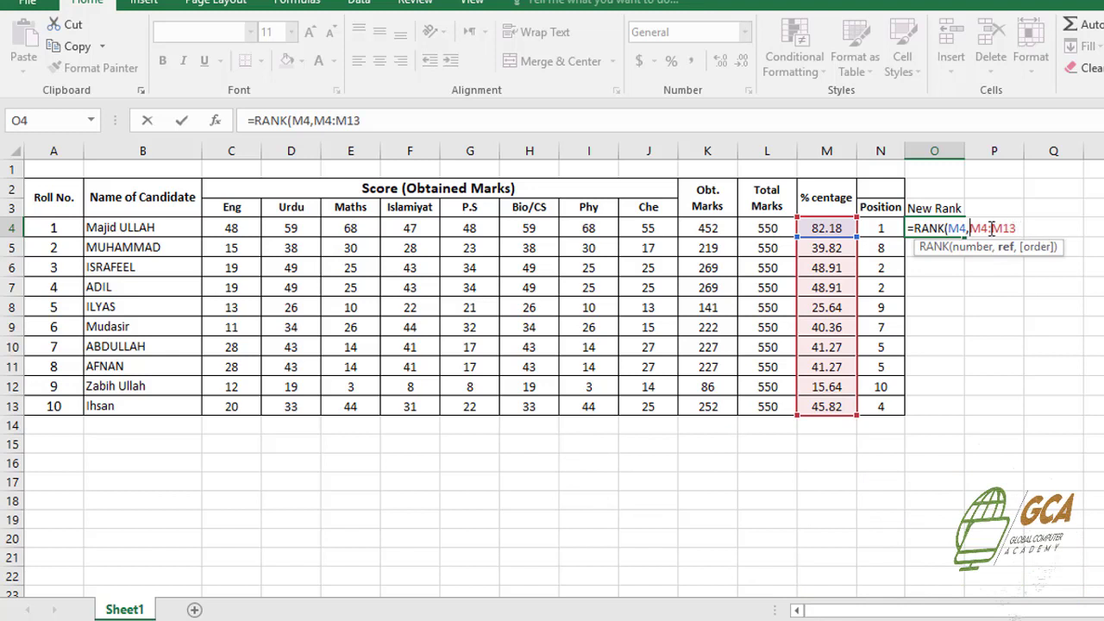
Step: Add order 0 for descending as the last argument of O4's RANK function
key("Left")
key("Left")
key("Left")
key("Left")
key("Left")
key("Left")
left_click(1018, 227)
type(",0")
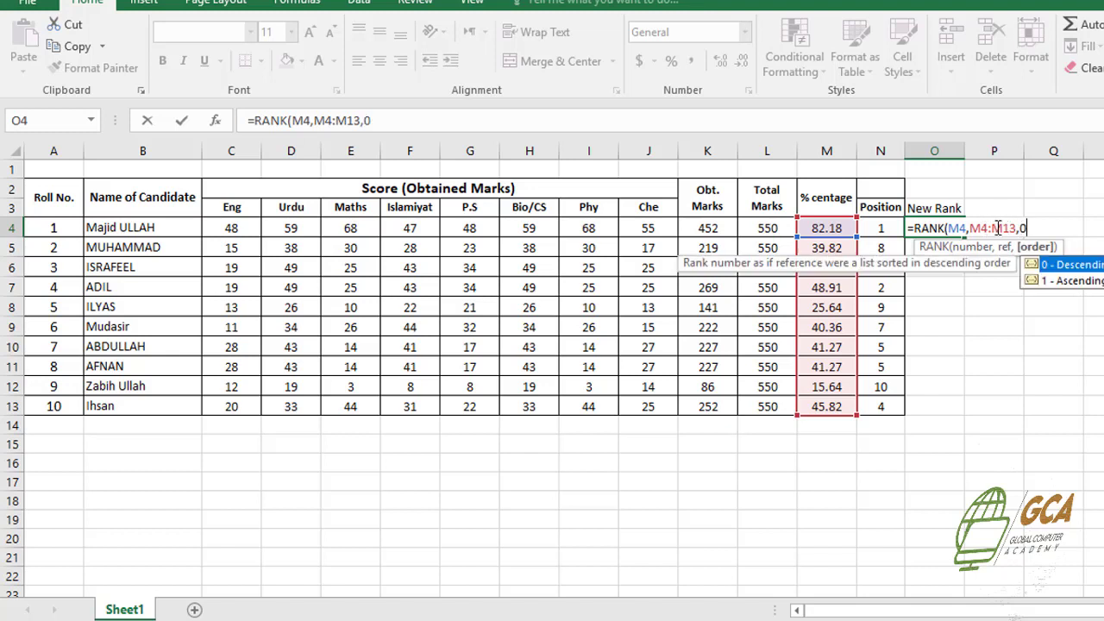
Step: Make the M4:M13 reference absolute in O4's RANK function and close its parenthesis
left_click_drag(1016, 228, 975, 233)
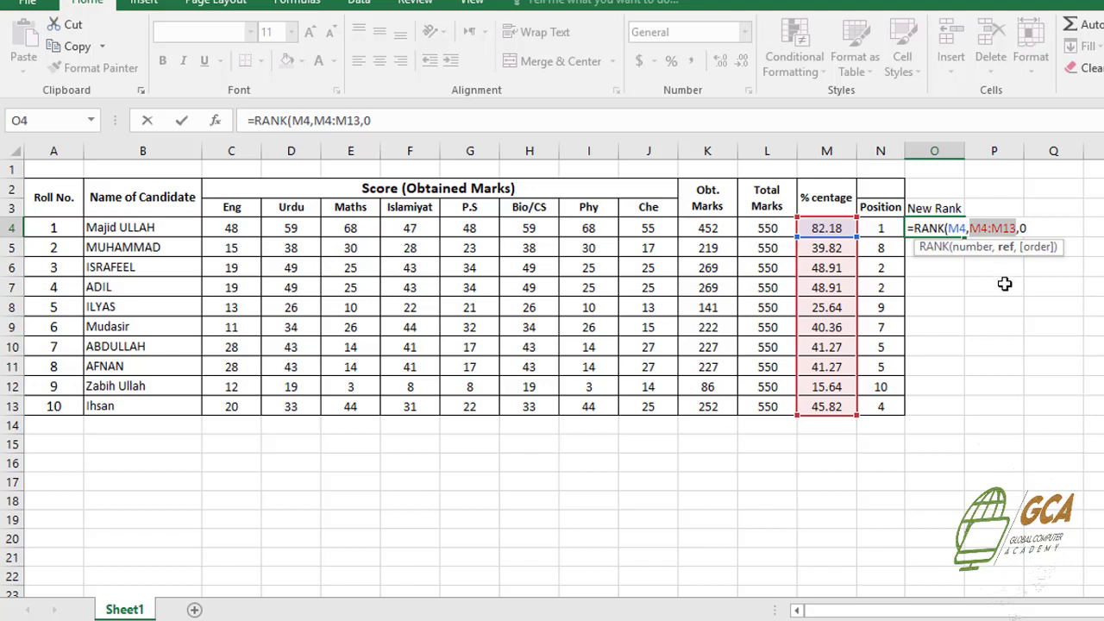
key("F4")
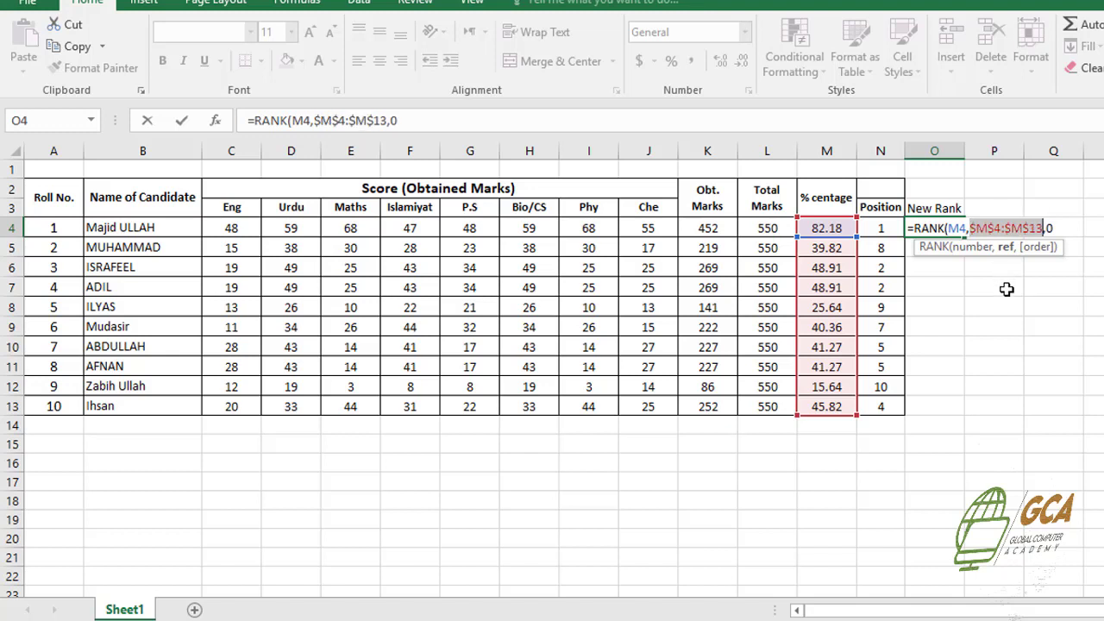
left_click(1066, 227)
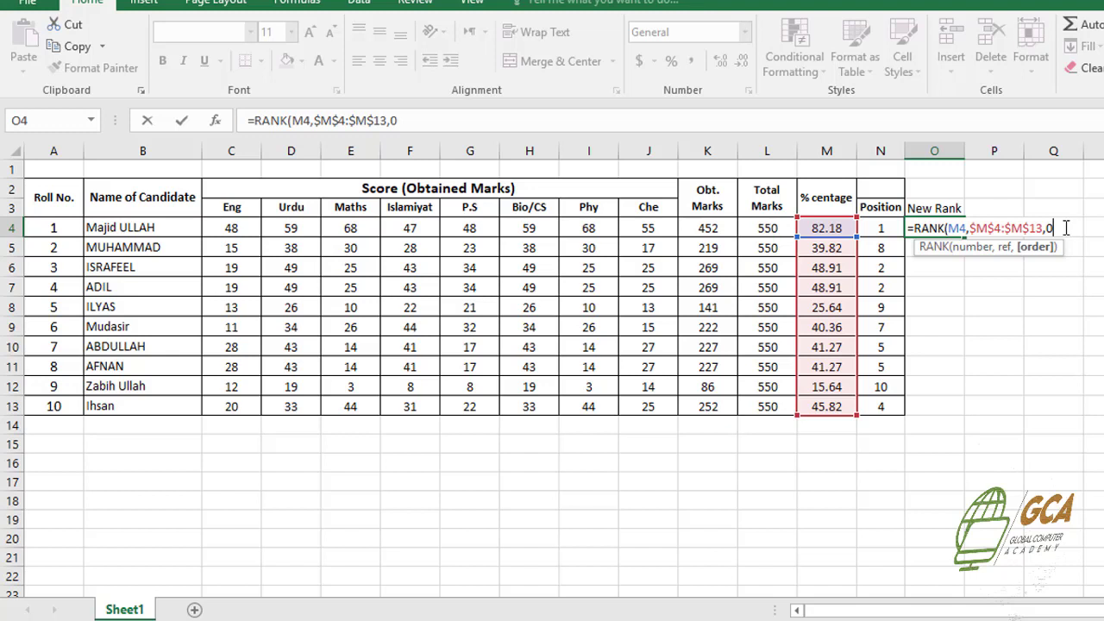
type(",0)")
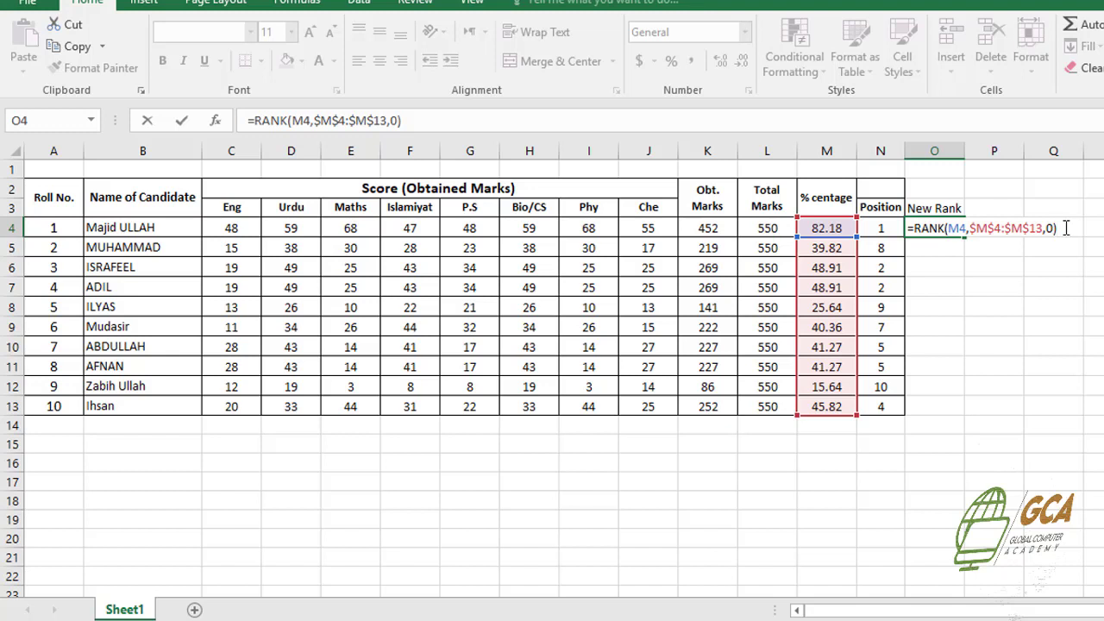
Step: Append +COUNTIF(M4:M4,M4) to the RANK formula in O4
type("+Count")
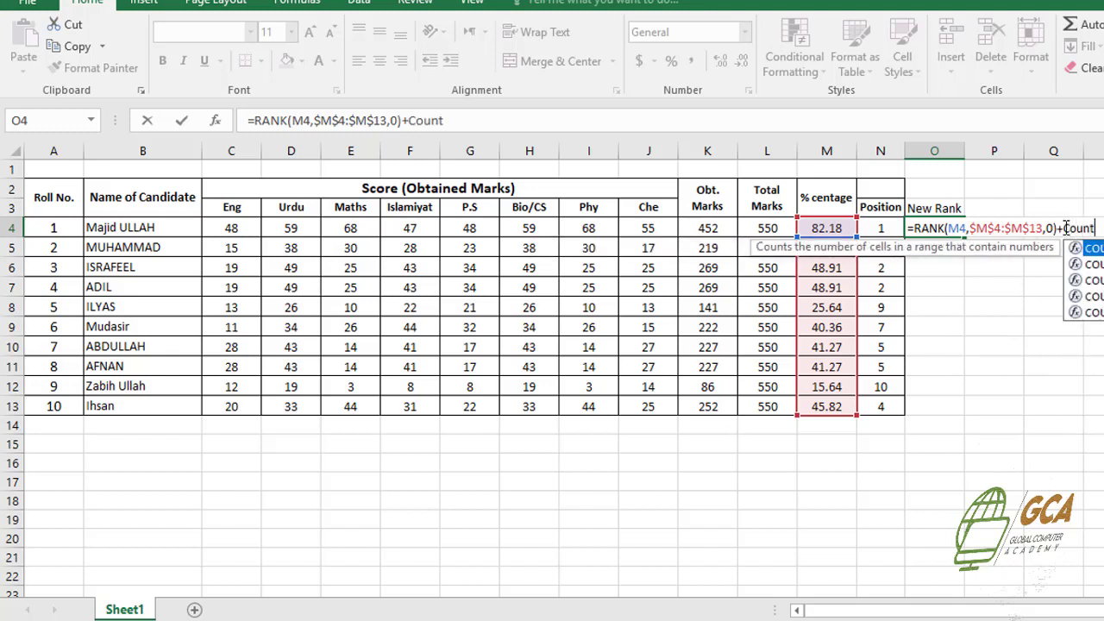
type("if")
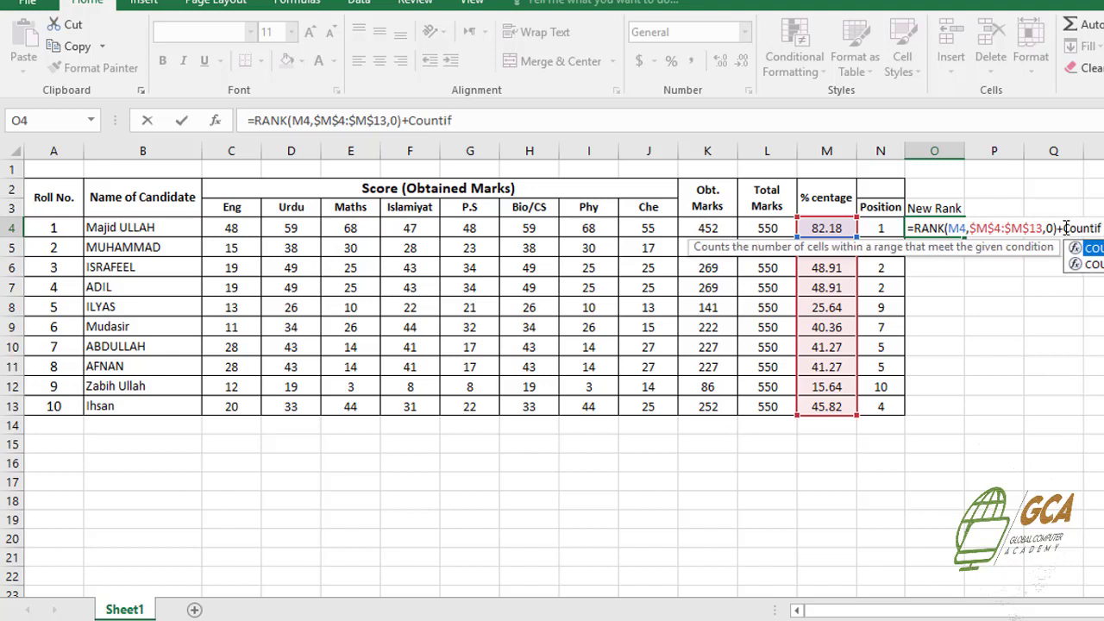
double_click(1094, 248)
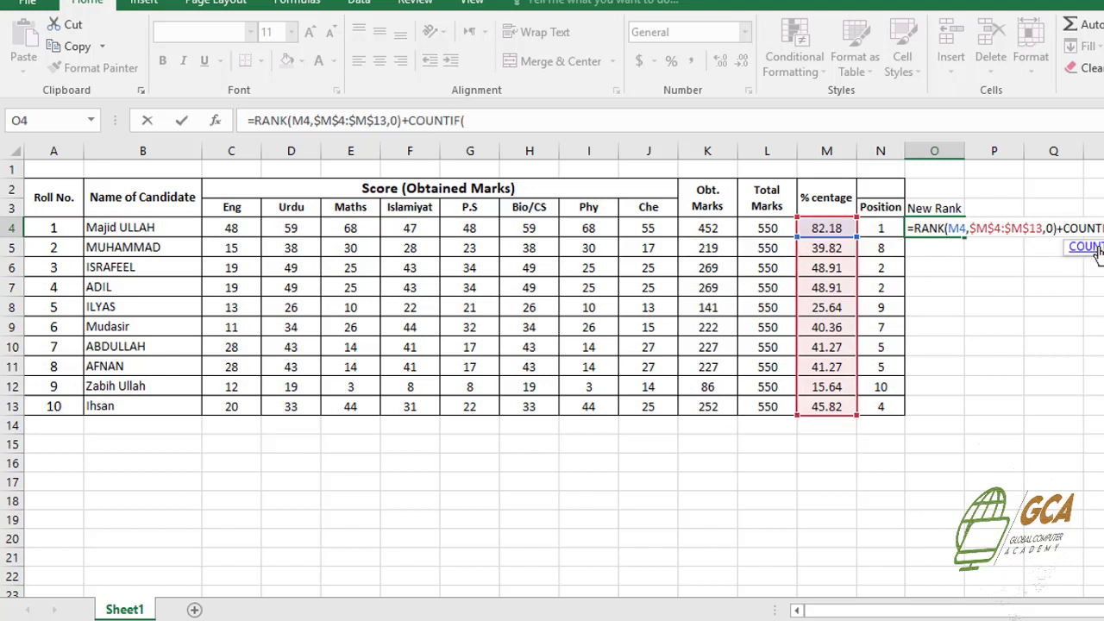
left_click(828, 228)
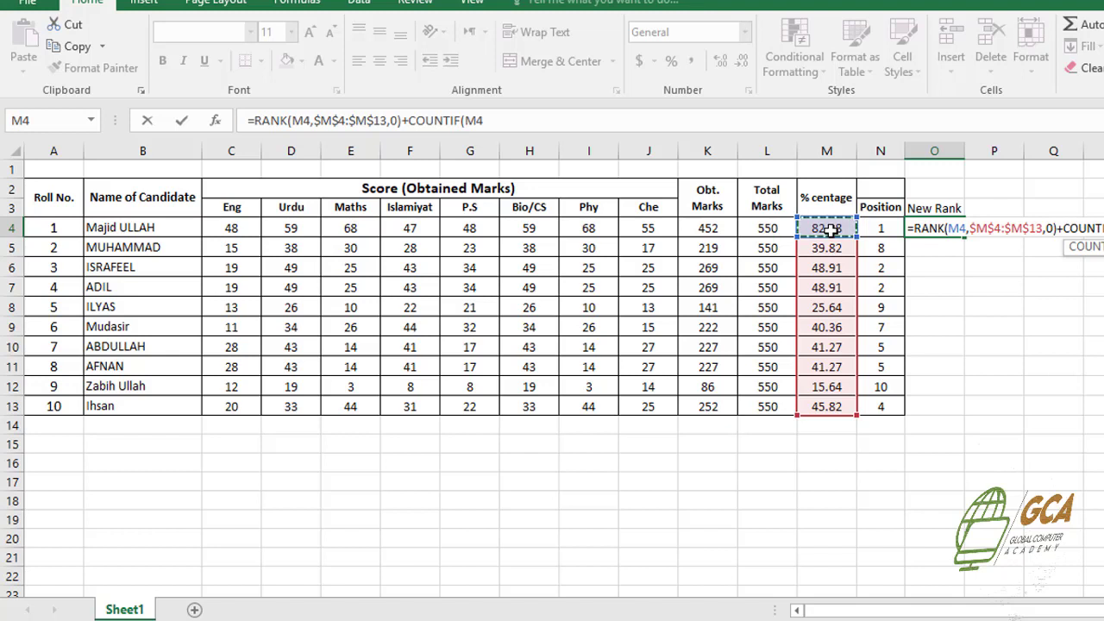
type(":")
left_click(828, 228)
type(",")
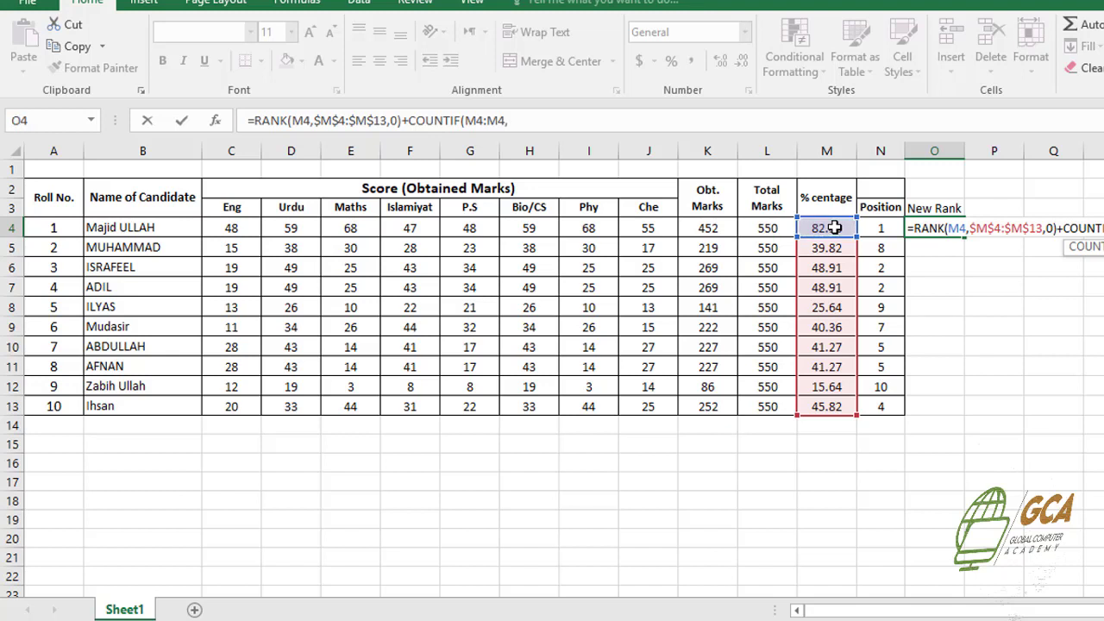
type("M")
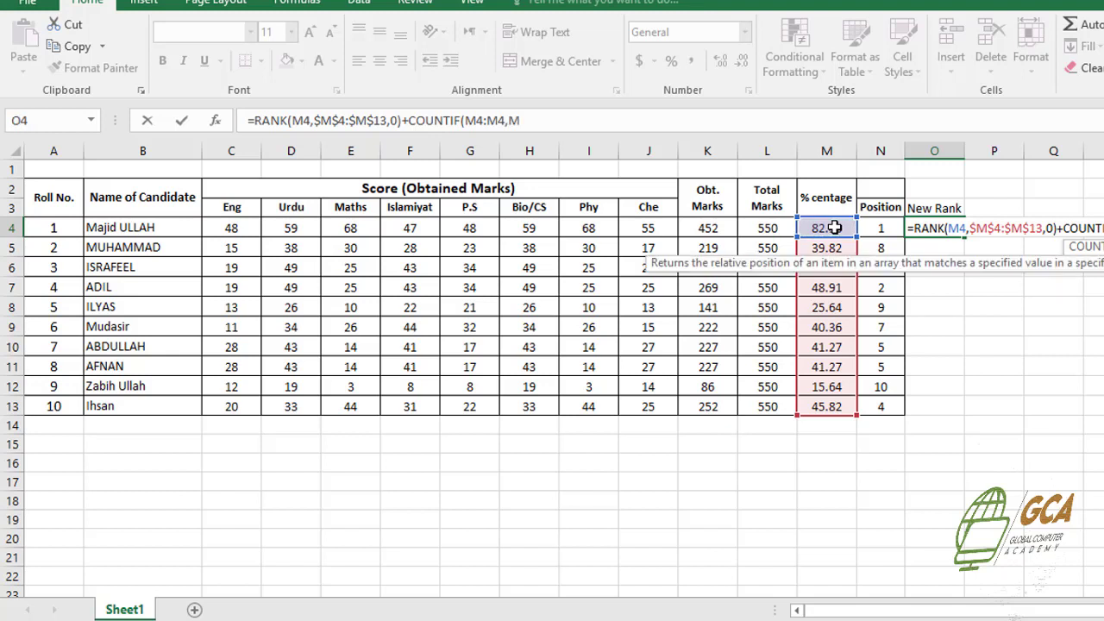
type("4")
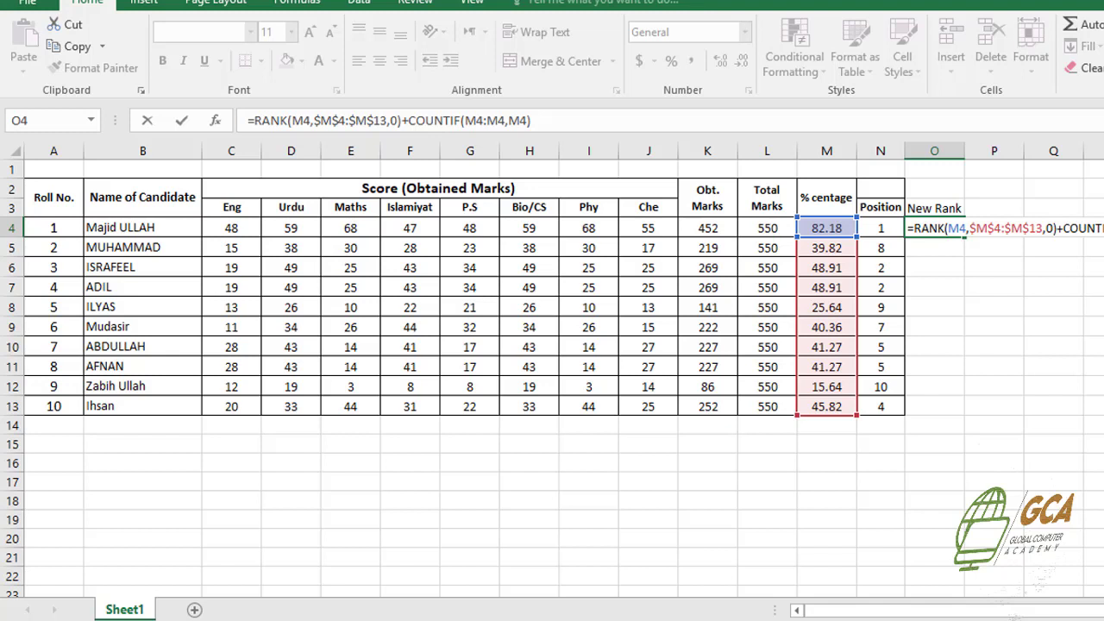
Step: Make the first M4 of the COUNTIF range absolute as $M$4:M4 and enter O4's formula
left_click(1102, 229)
key("F4")
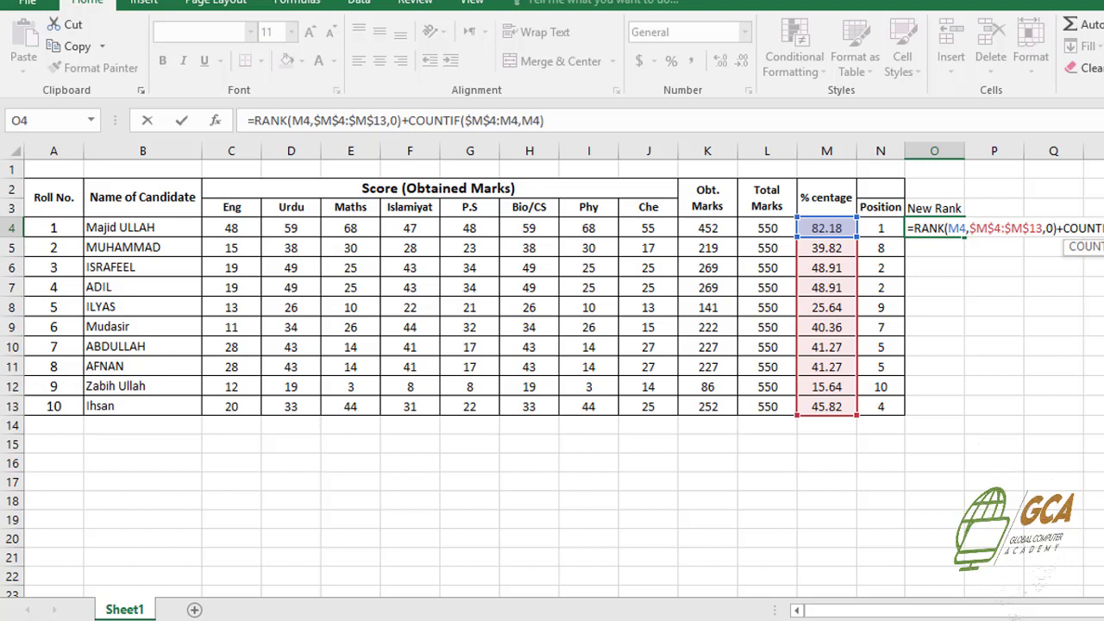
left_click(1102, 228)
key("Return")
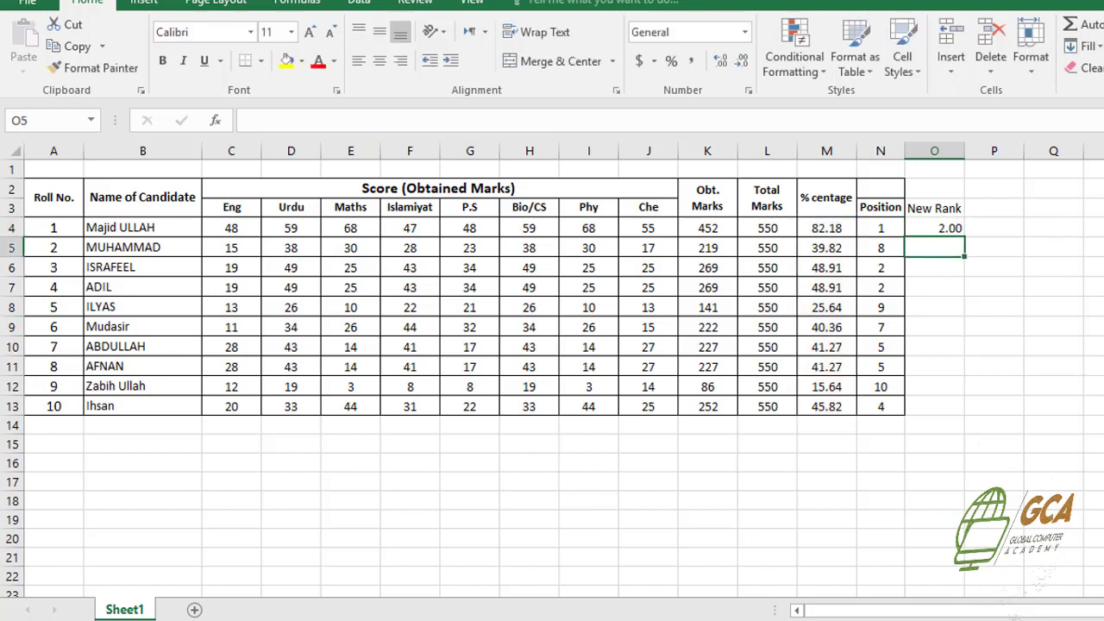
Step: Format O4 with no decimal places and fill its formula down through O13
left_click(937, 231)
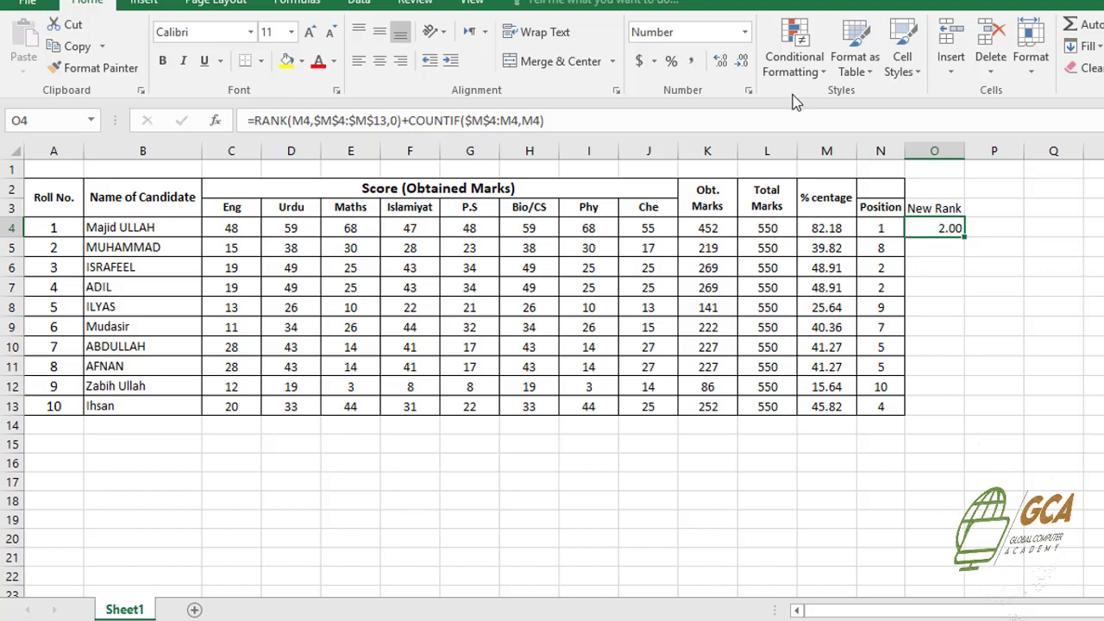
left_click(743, 66)
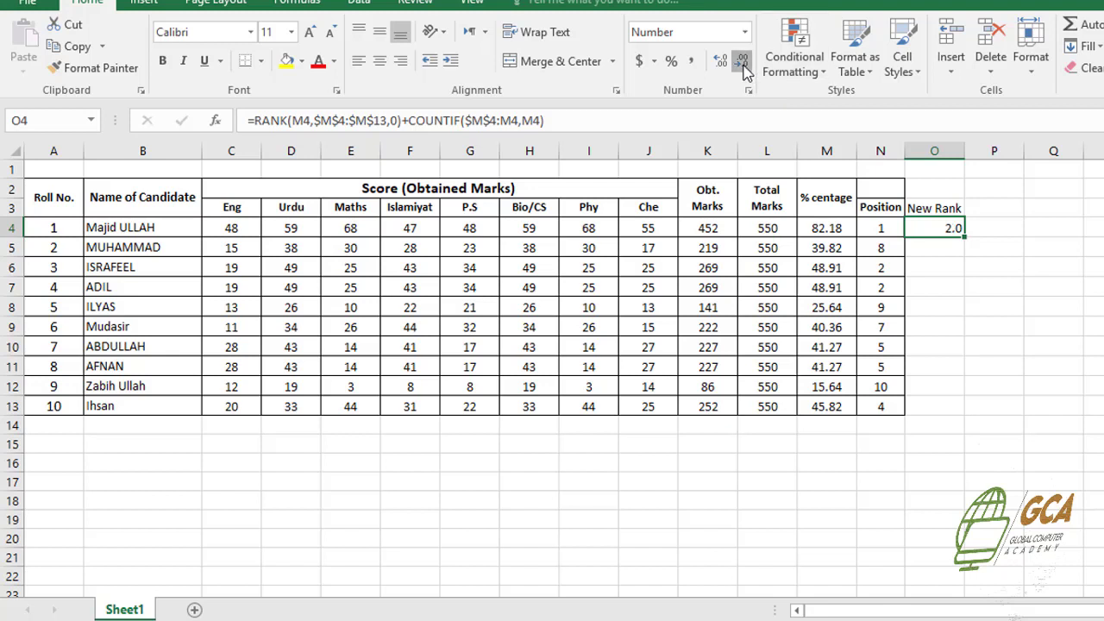
left_click(744, 66)
left_click(940, 247)
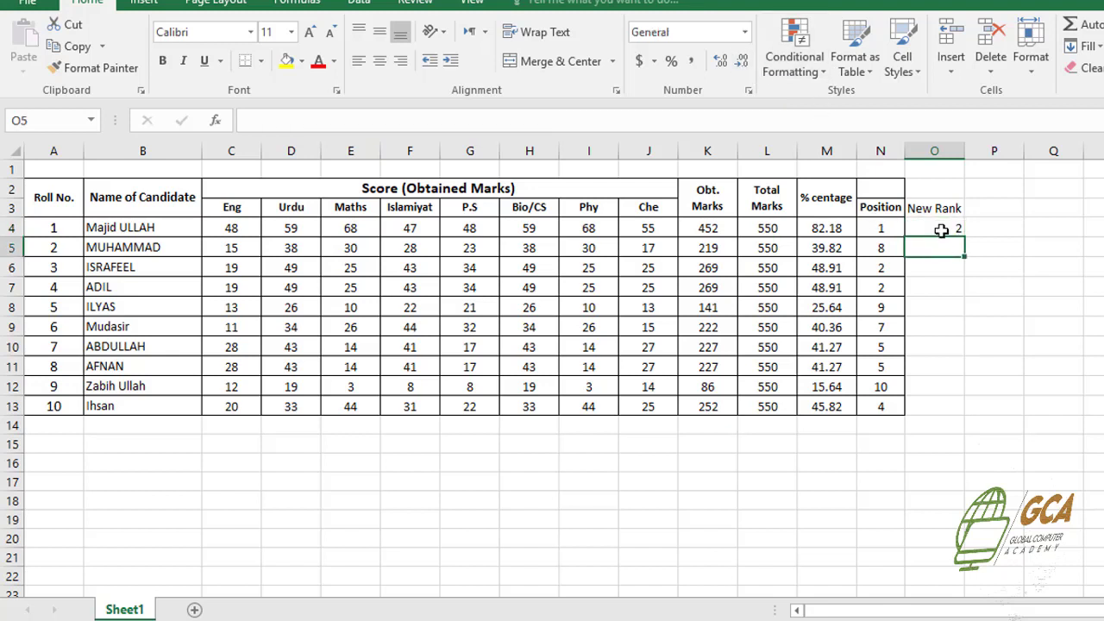
left_click(941, 230)
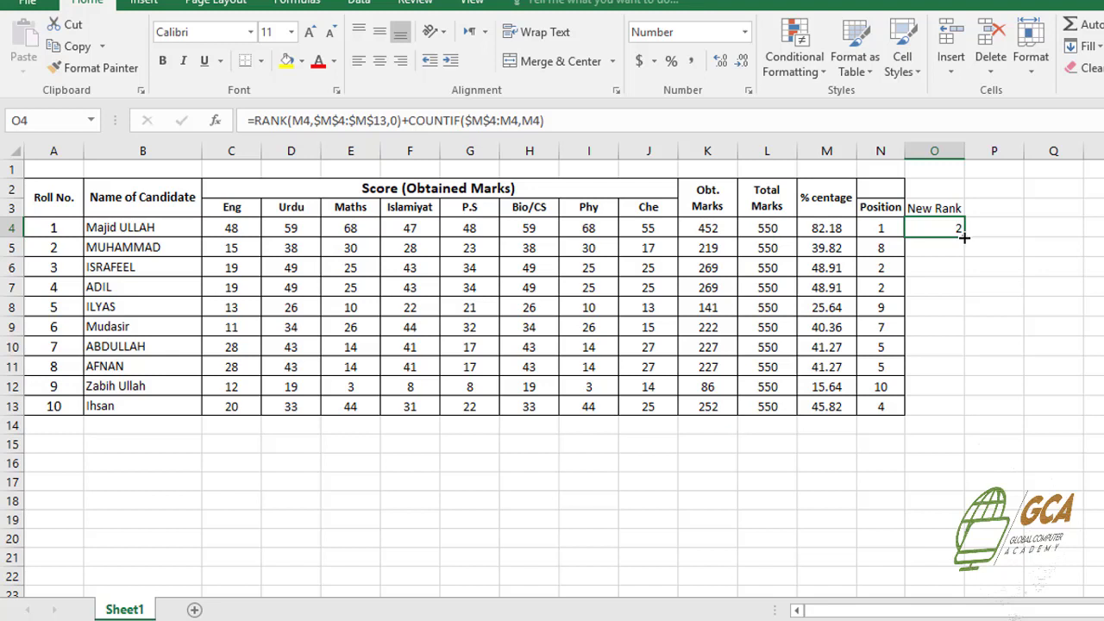
double_click(964, 236)
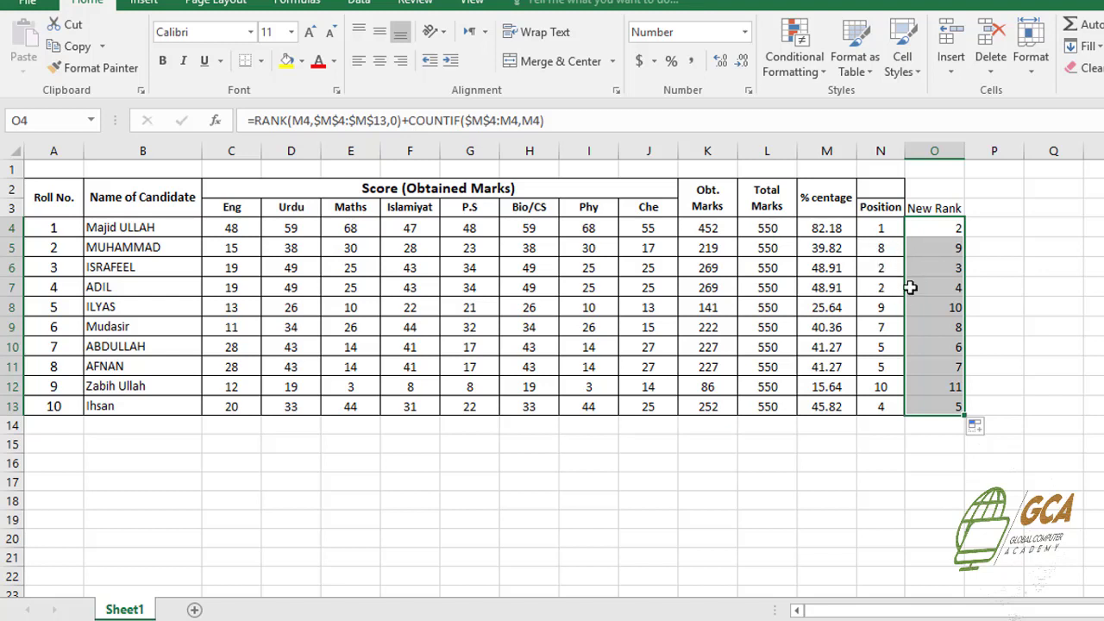
Step: Subtract 1 at the end of the RANK and COUNTIF formula in O4
left_click(934, 231)
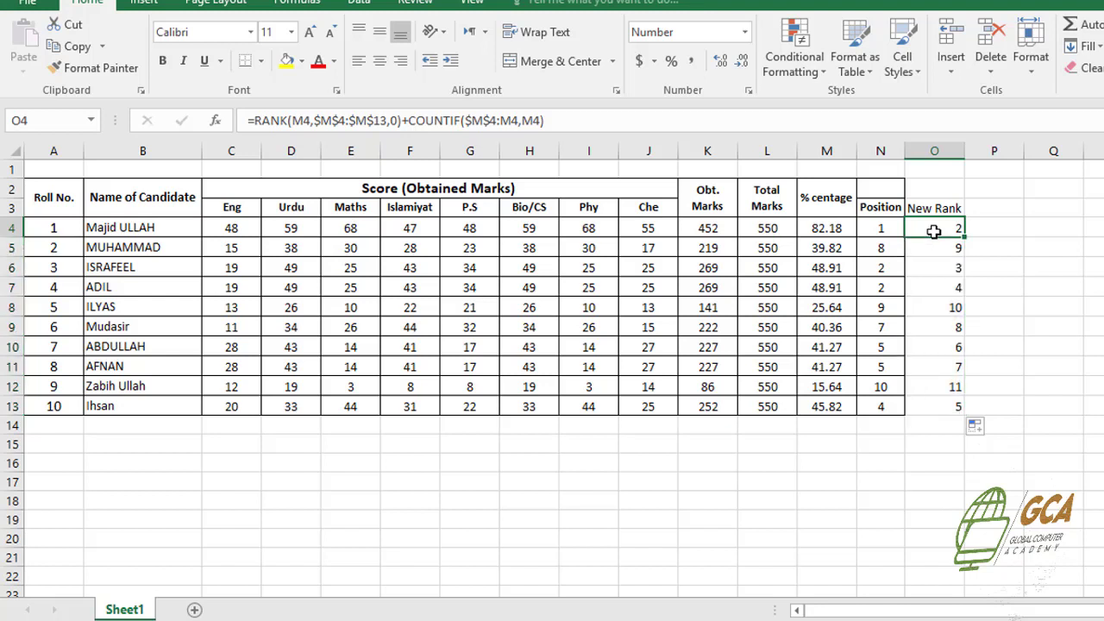
left_click(556, 127)
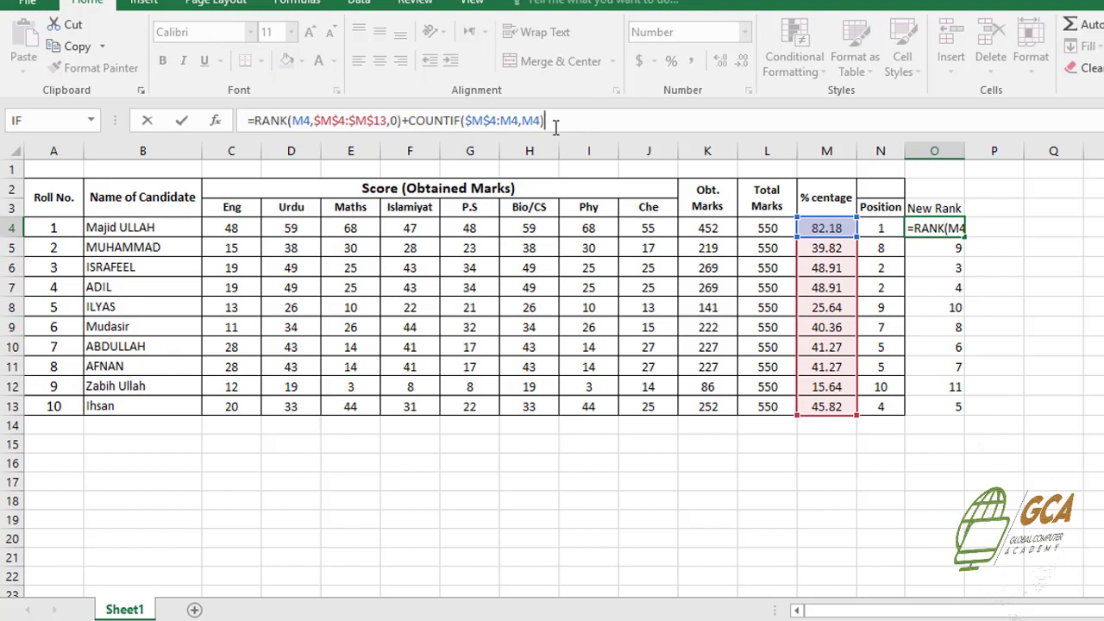
type("-1")
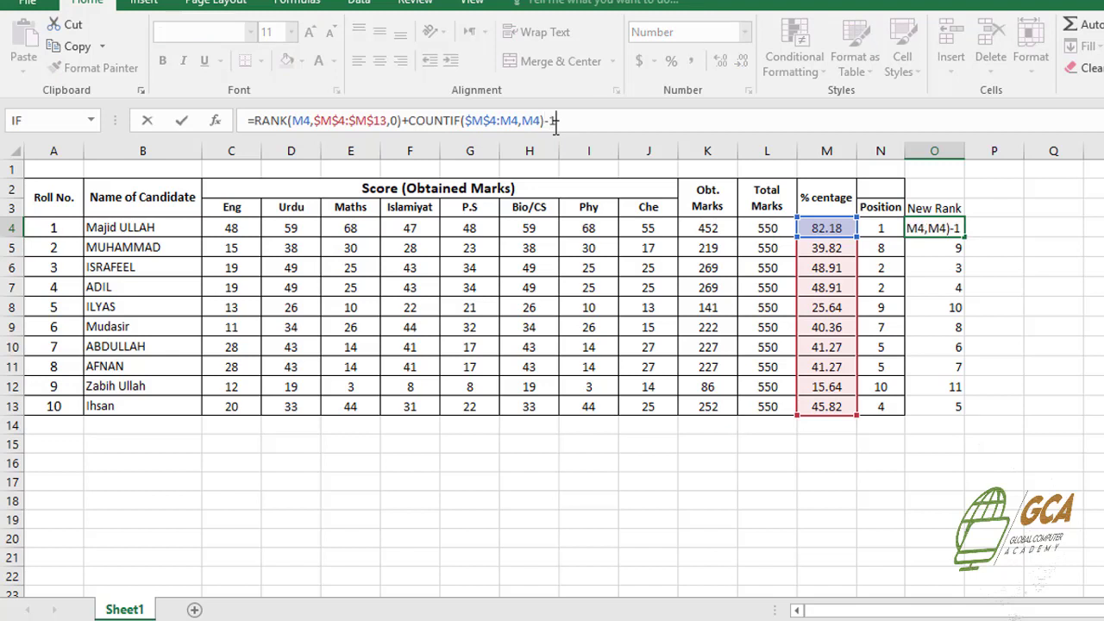
key("Return")
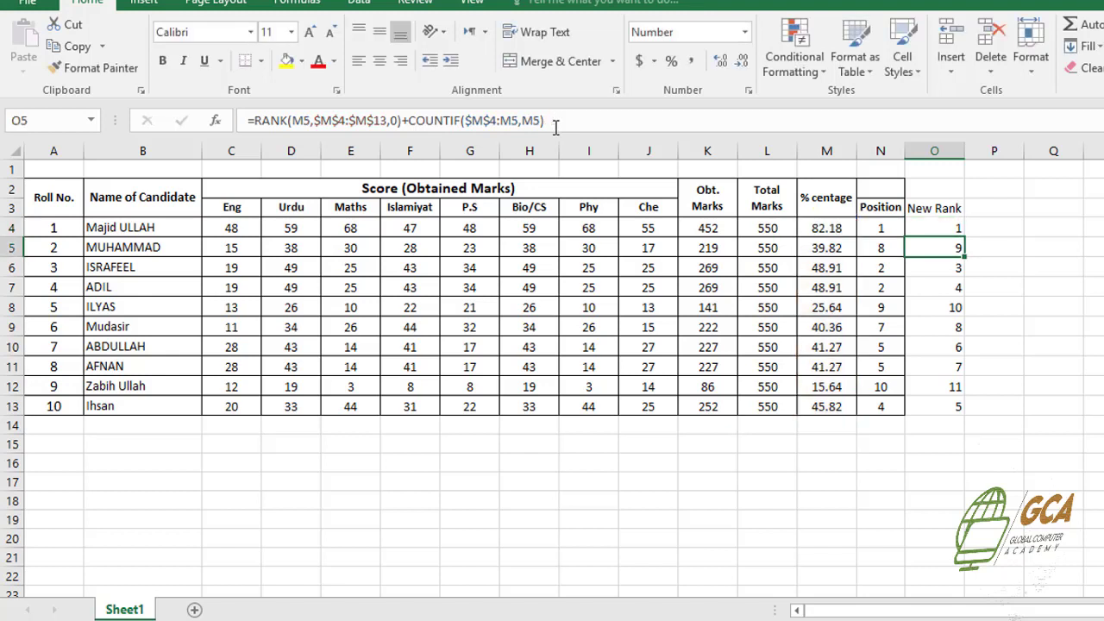
left_click(949, 226)
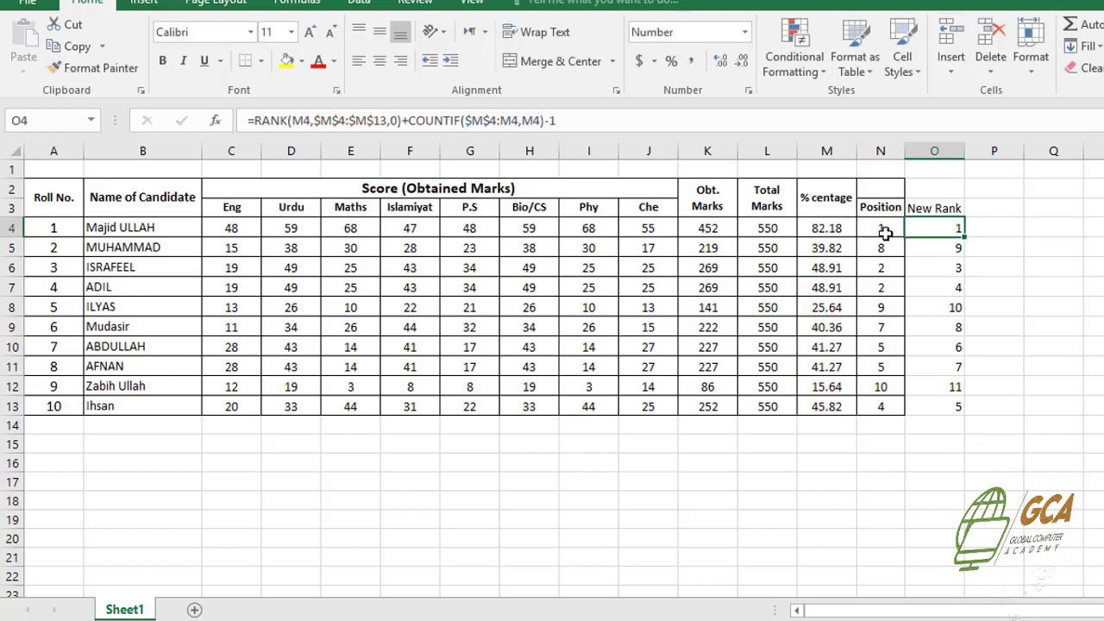
Step: Fill the corrected RANK plus COUNTIF minus 1 formula from O4 down through O13
left_click(884, 231)
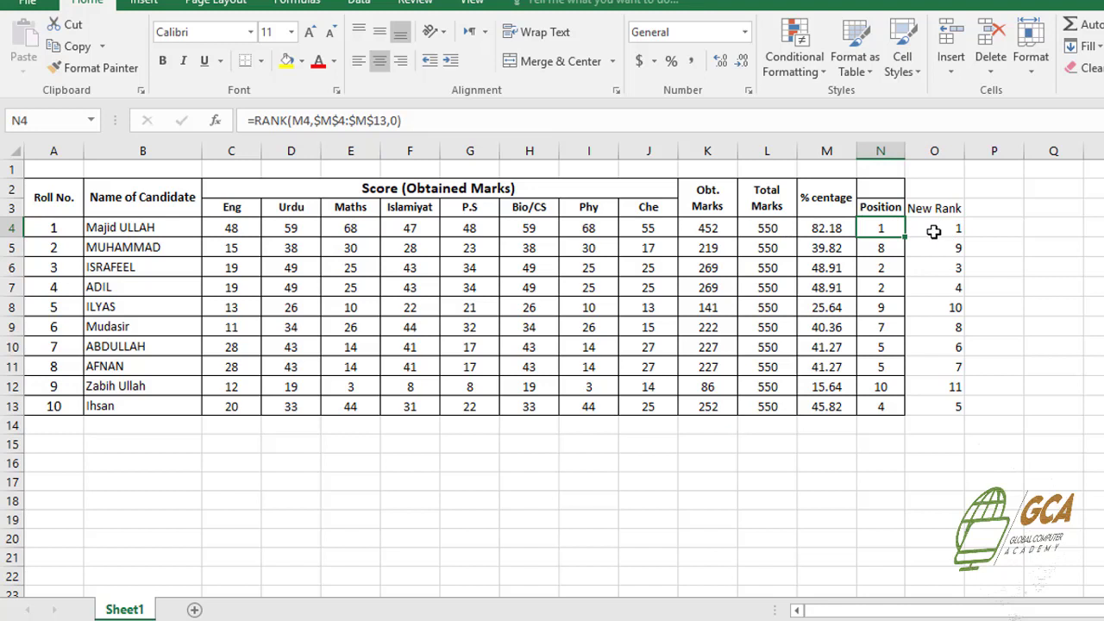
left_click(933, 231)
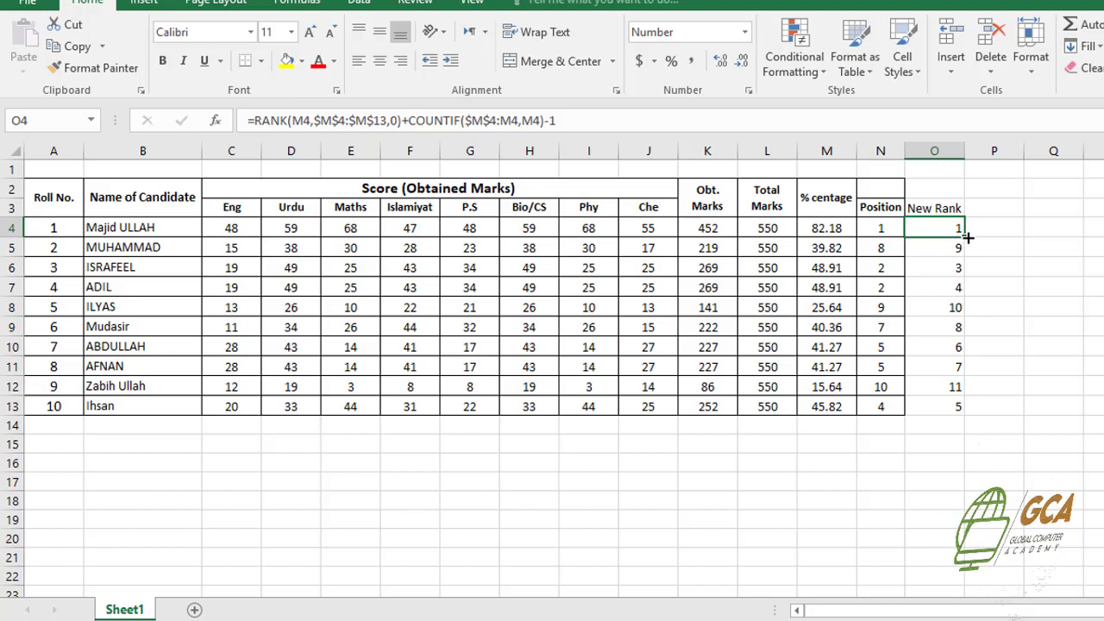
double_click(968, 237)
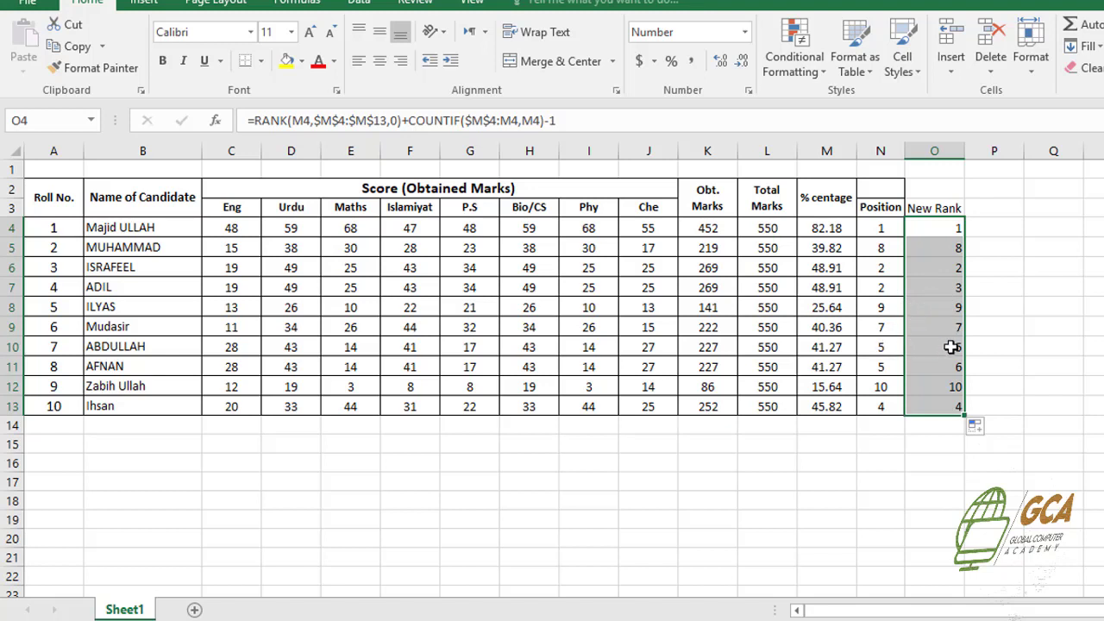
Step: Compare the Position and New Rank values and formulas across the candidate rows, especially those with tied percentages
left_click(880, 363)
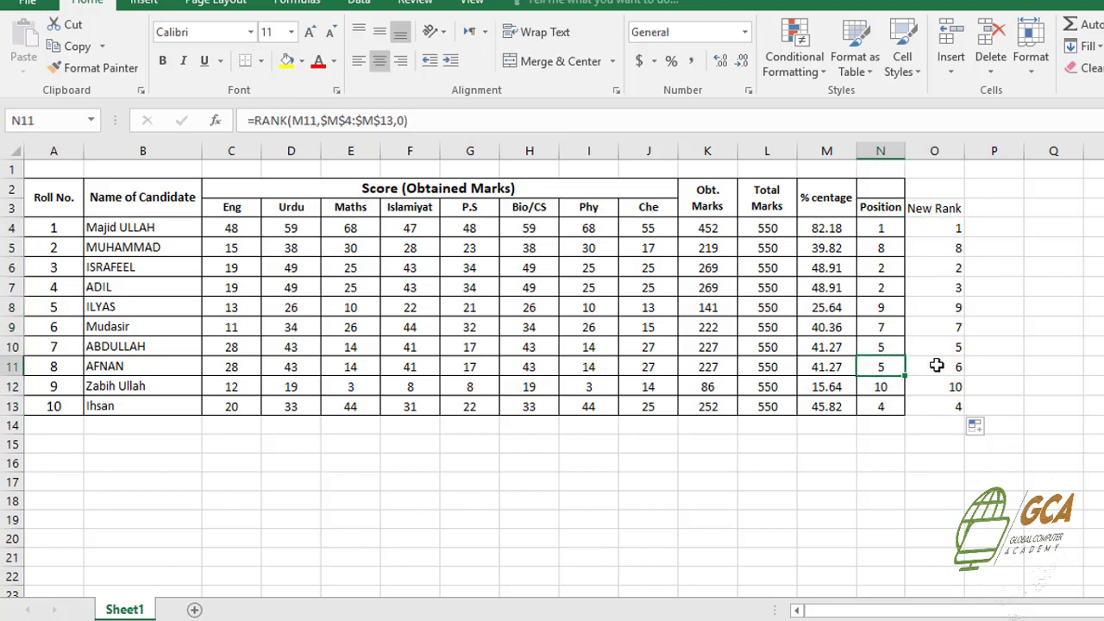
left_click(947, 365)
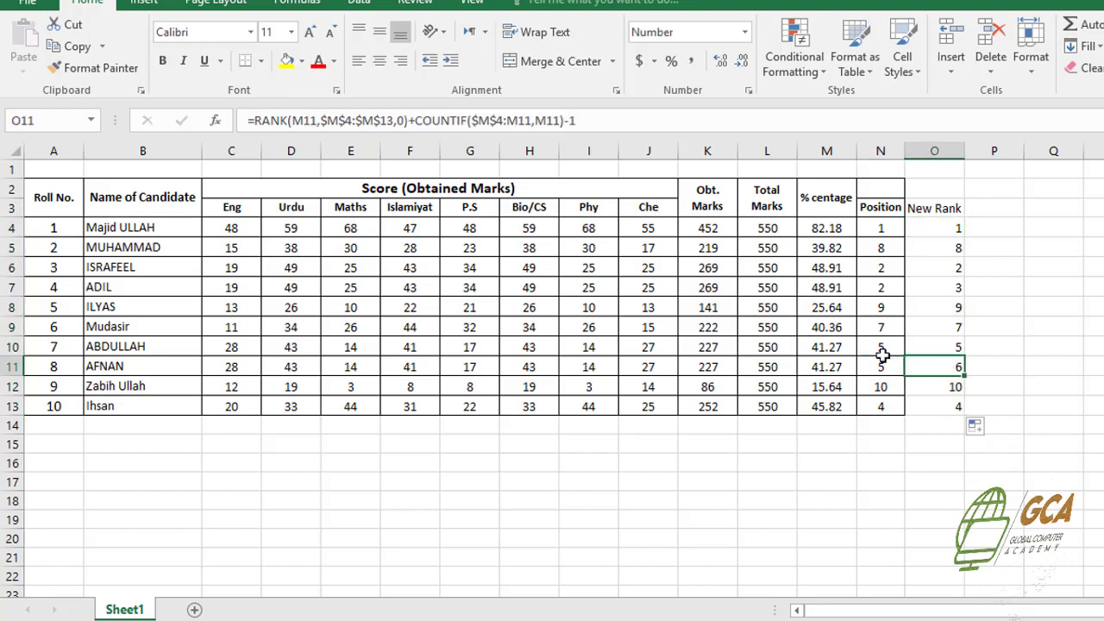
left_click(932, 388)
left_click(934, 406)
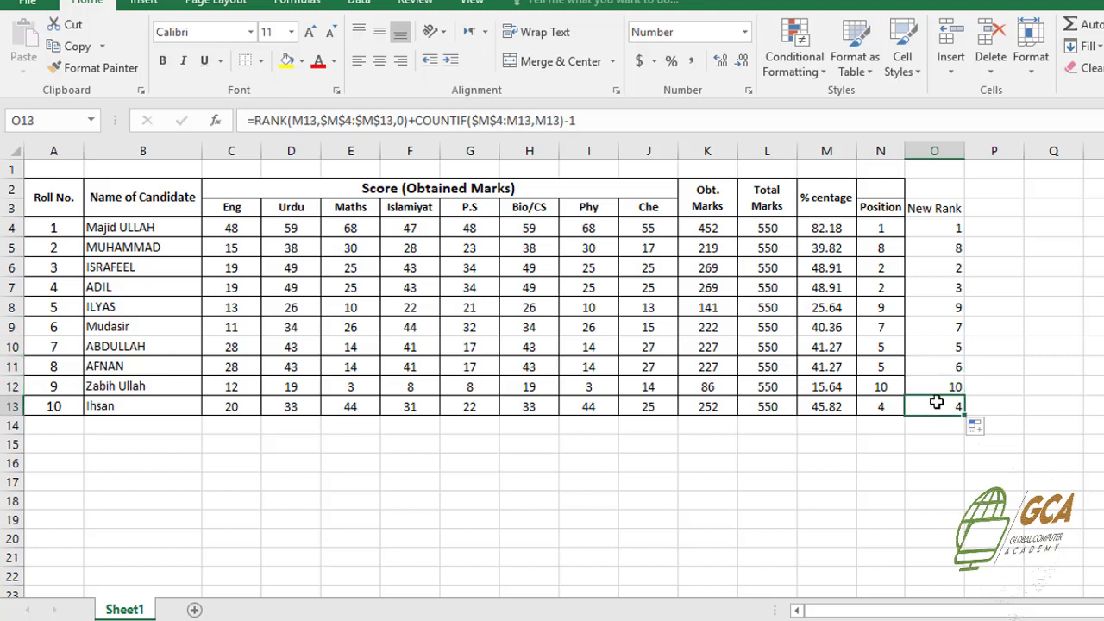
left_click(923, 229)
left_click(919, 211)
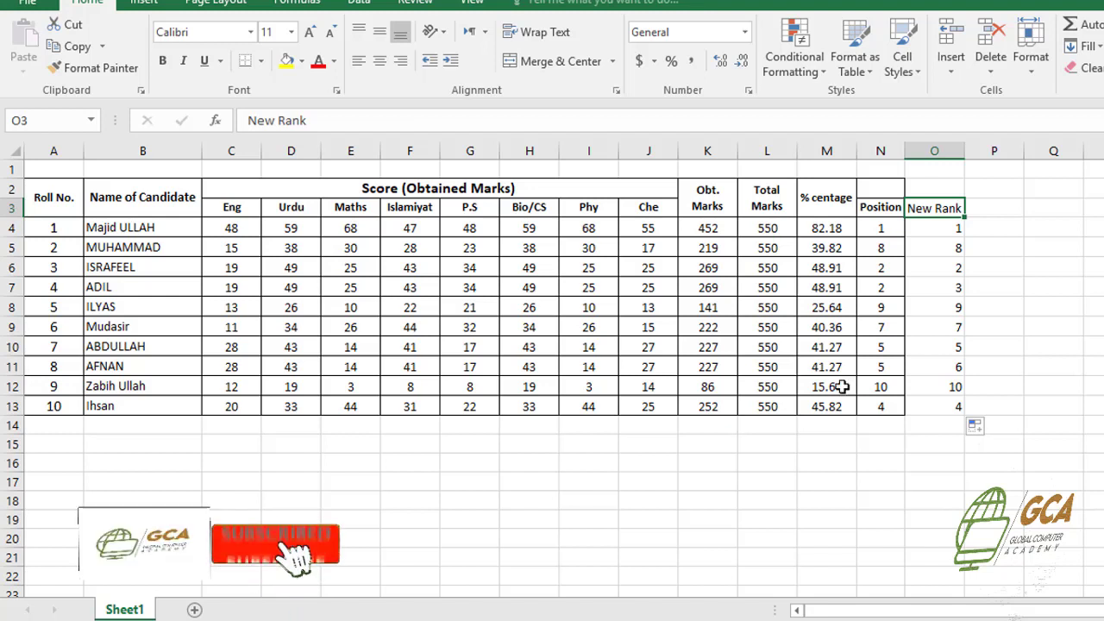
left_click(831, 464)
left_click(889, 267)
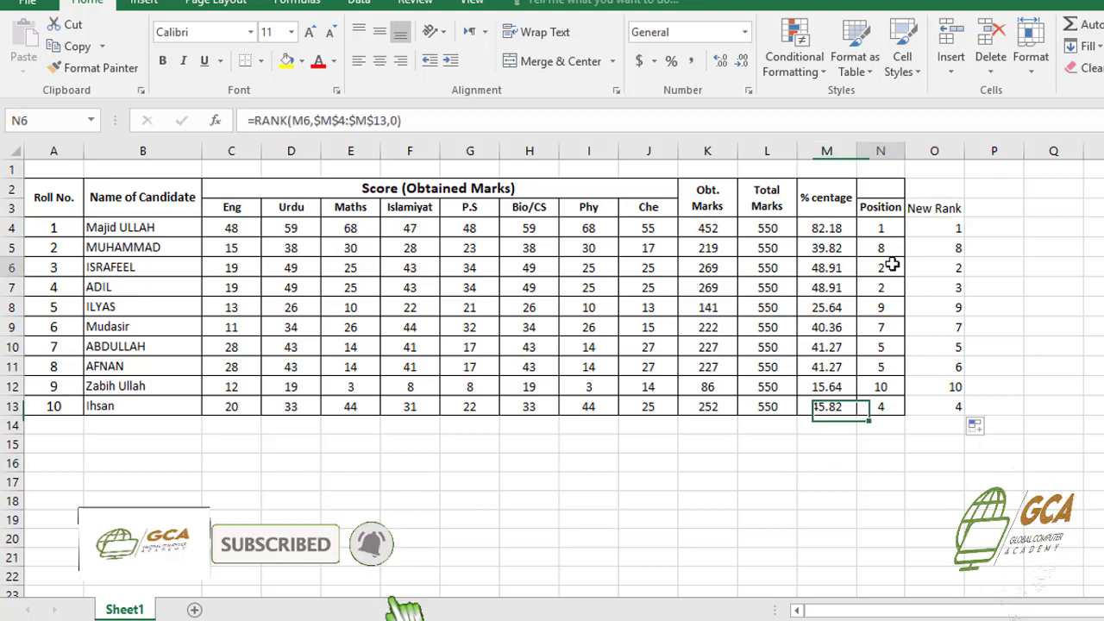
left_click(879, 327)
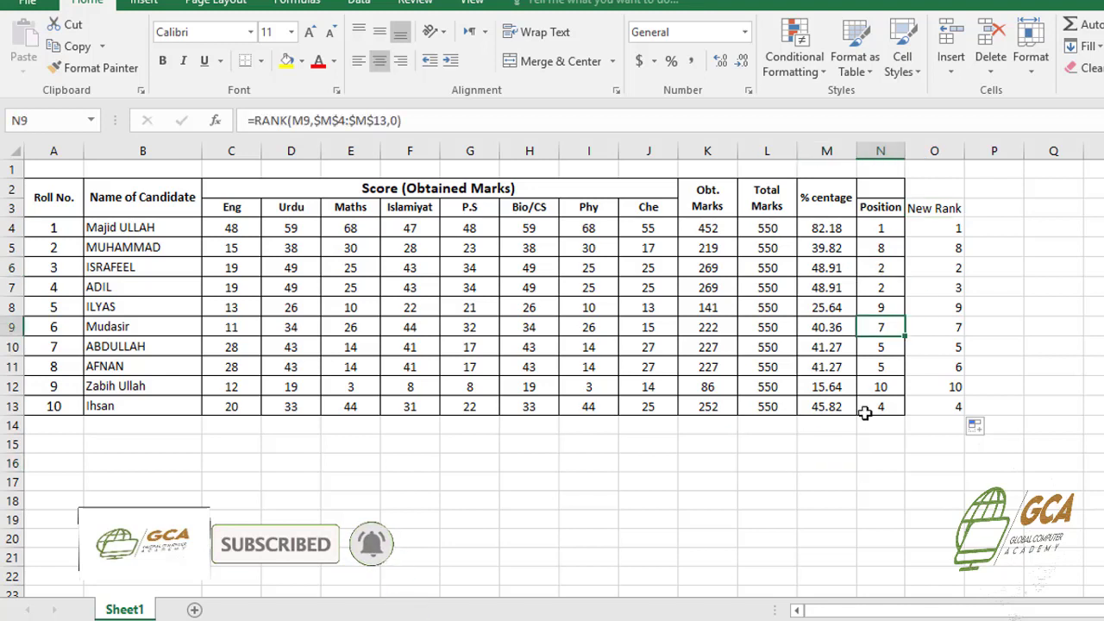
left_click(863, 247)
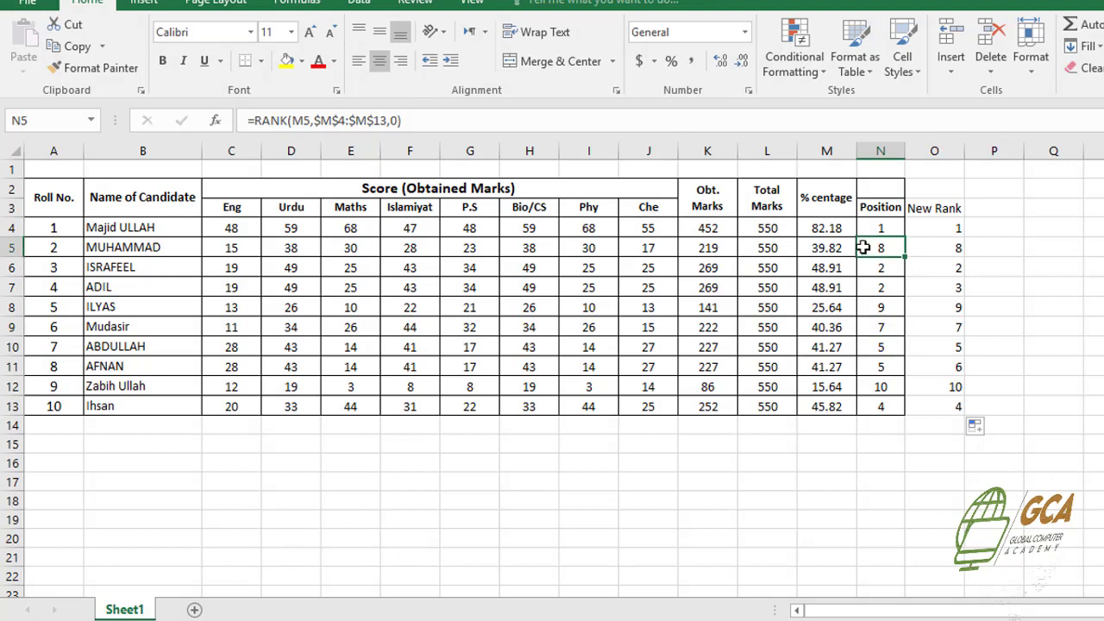
left_click(881, 287)
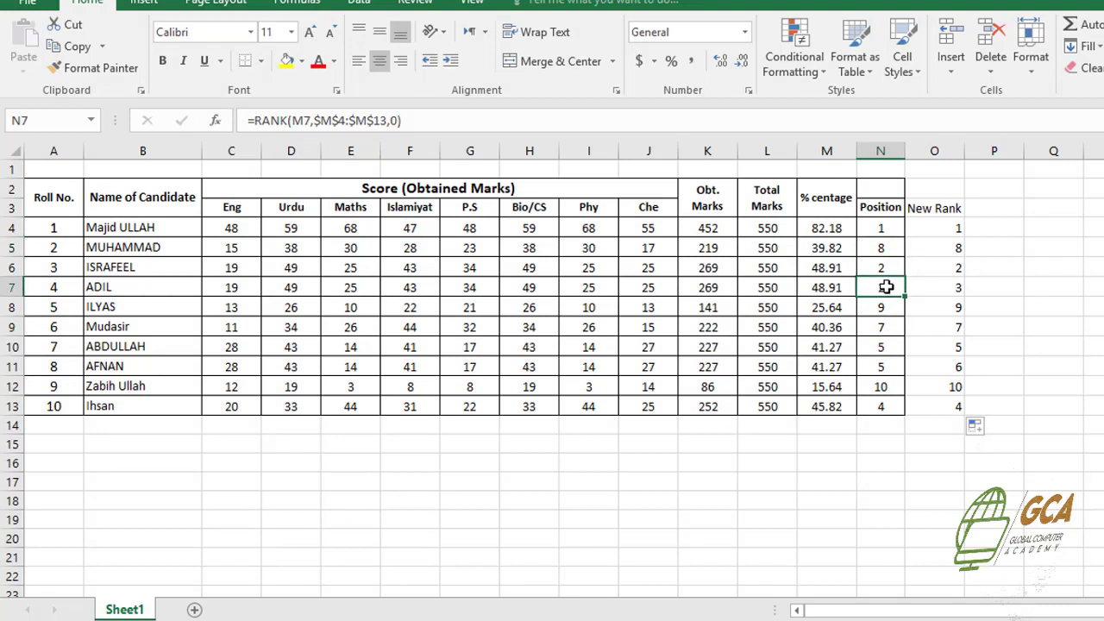
left_click(931, 287)
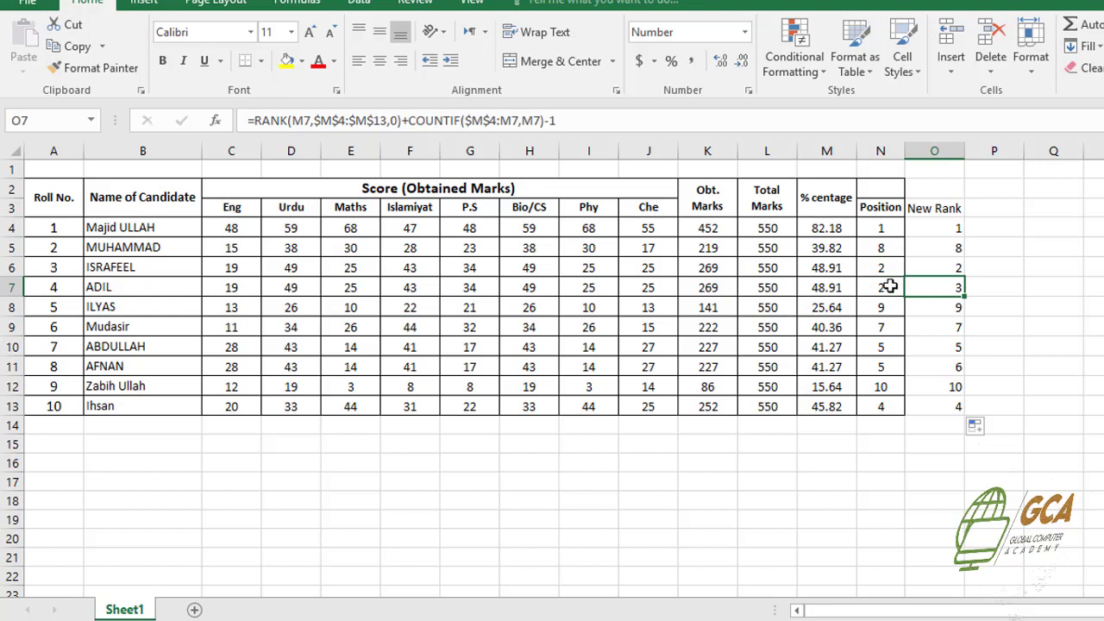
left_click(884, 286)
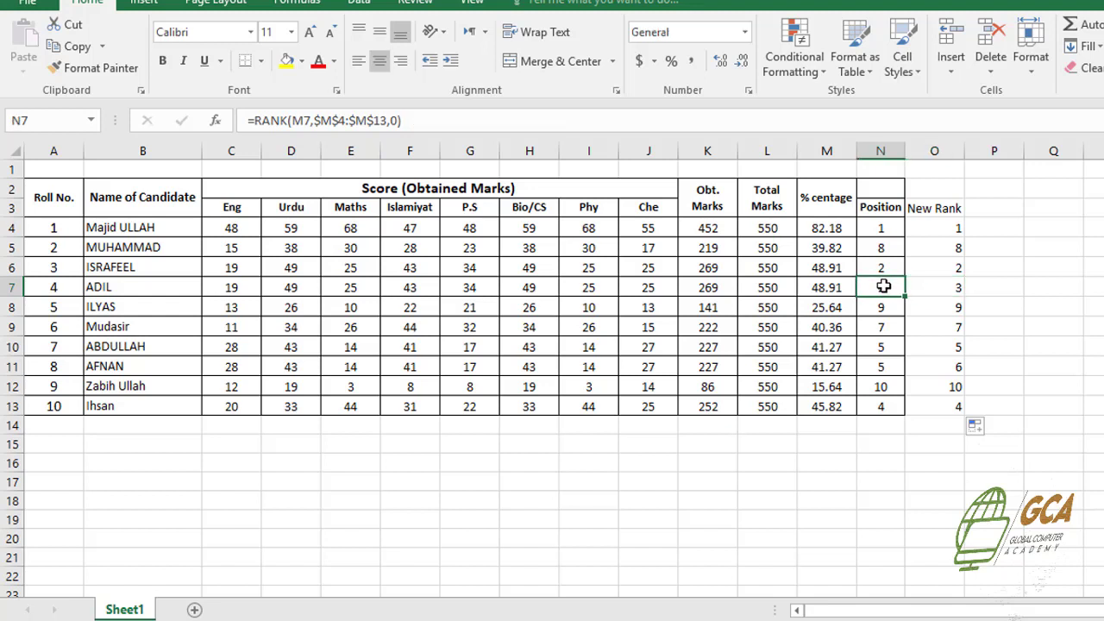